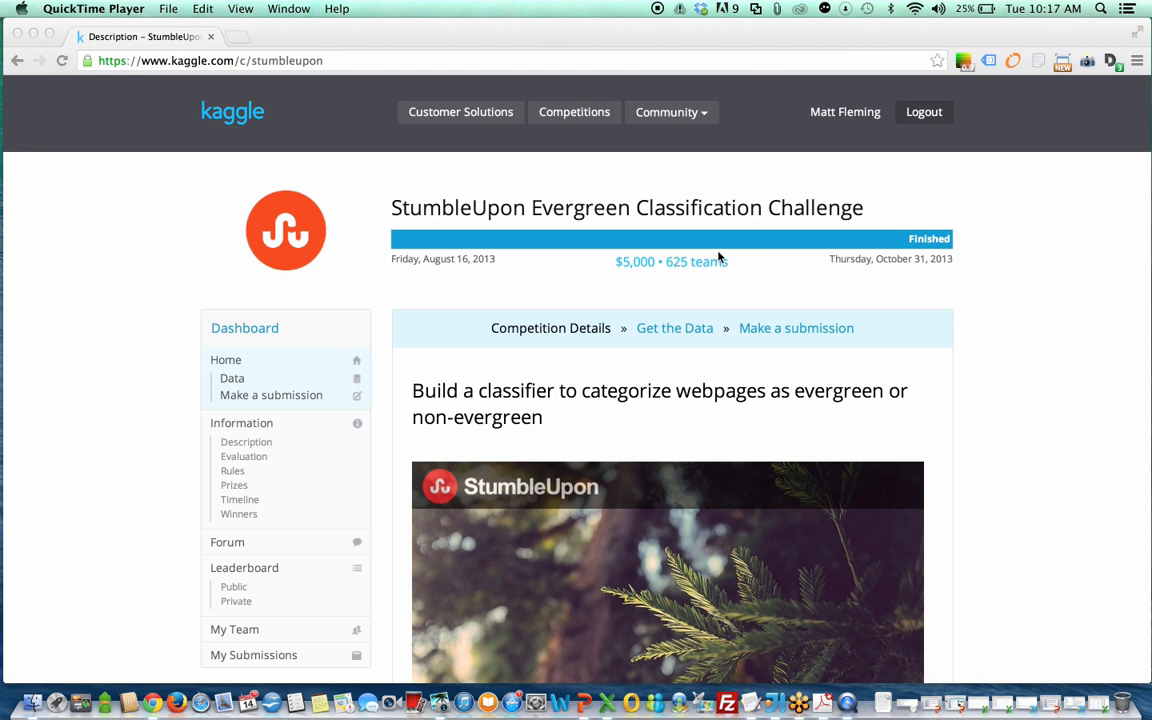
- Read the description of the StumbleUpon Evergreen Classification Challenge on its Kaggle competition page
{"action": "scroll", "coordinate": [718, 258], "scroll_direction": "down", "scroll_amount": 5}
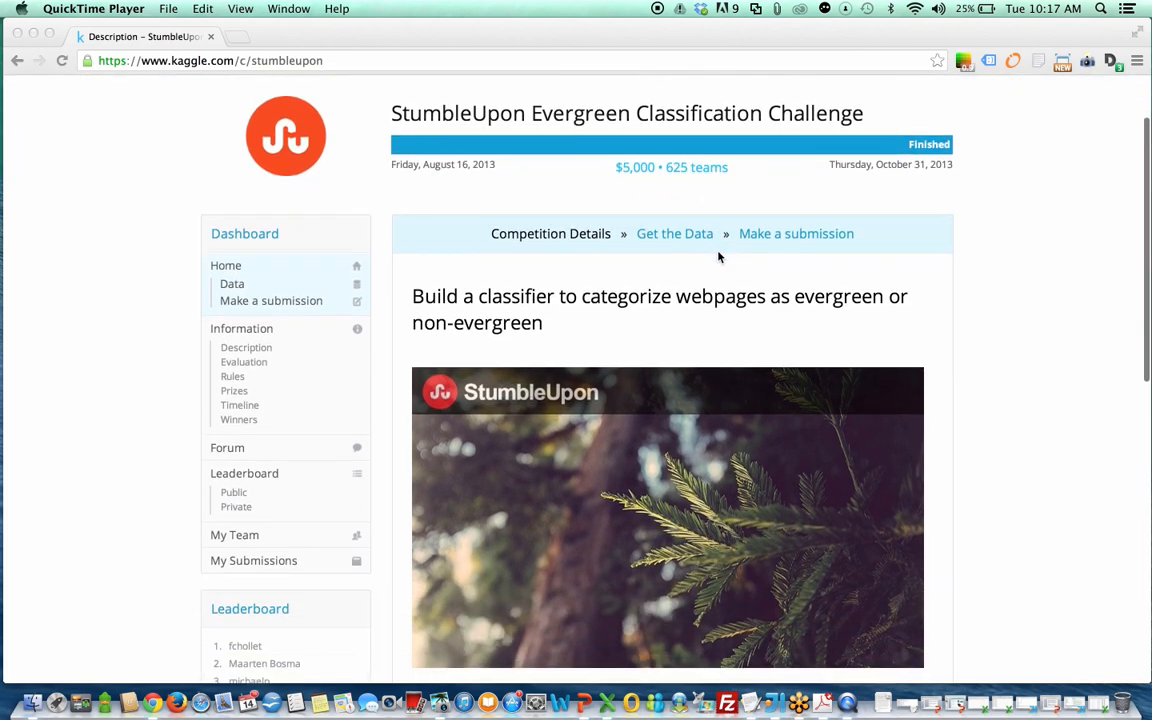
{"action": "scroll", "coordinate": [718, 258], "scroll_direction": "down", "scroll_amount": 4}
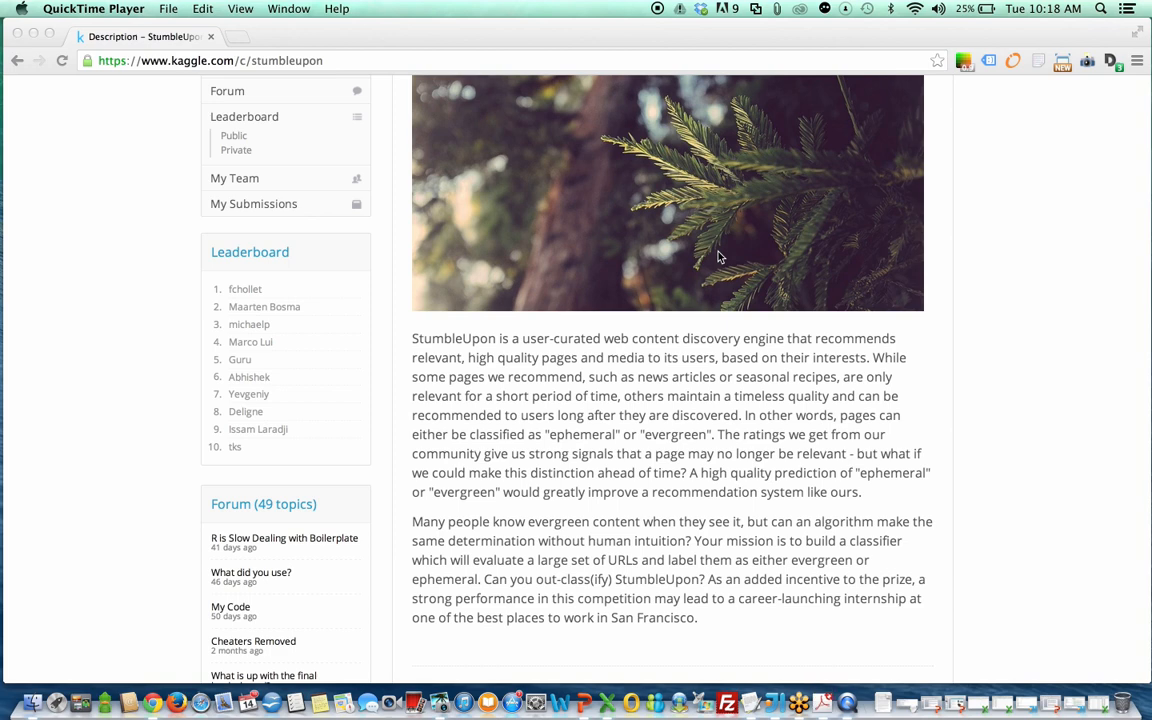
{"action": "scroll", "coordinate": [718, 257], "scroll_direction": "up", "scroll_amount": 1}
{"action": "scroll", "coordinate": [718, 257], "scroll_direction": "up", "scroll_amount": 5}
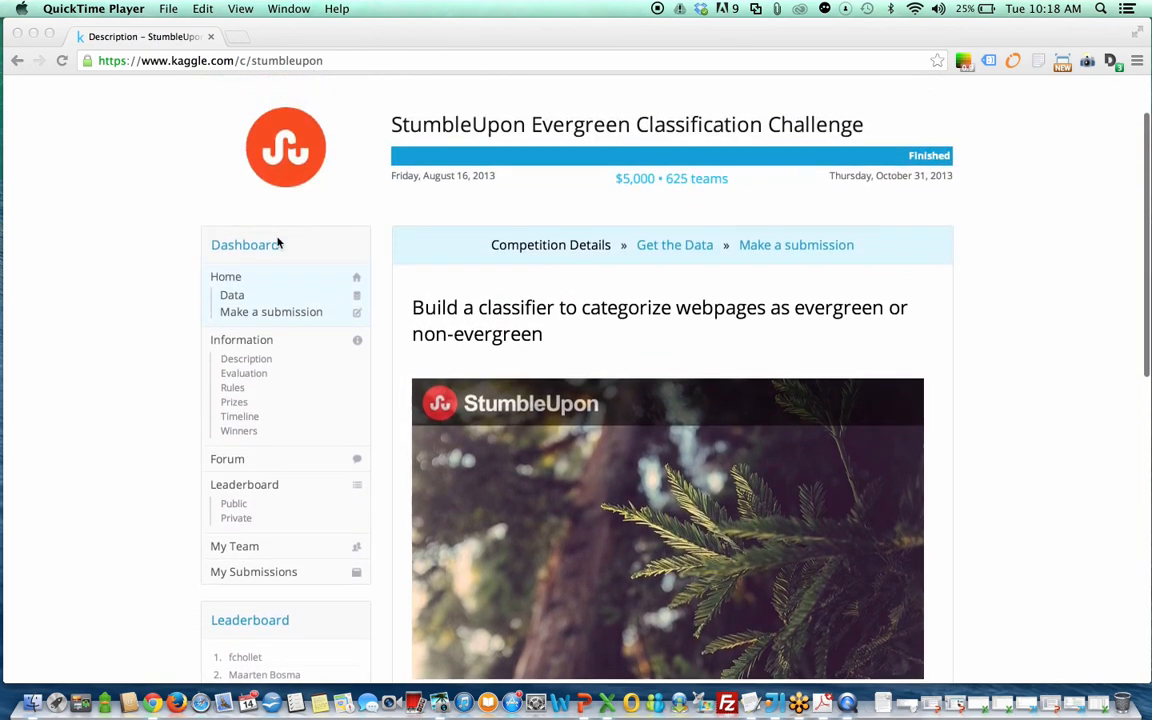
- Open the competition's data page and review the data files and their descriptions
{"action": "left_click", "coordinate": [233, 296]}
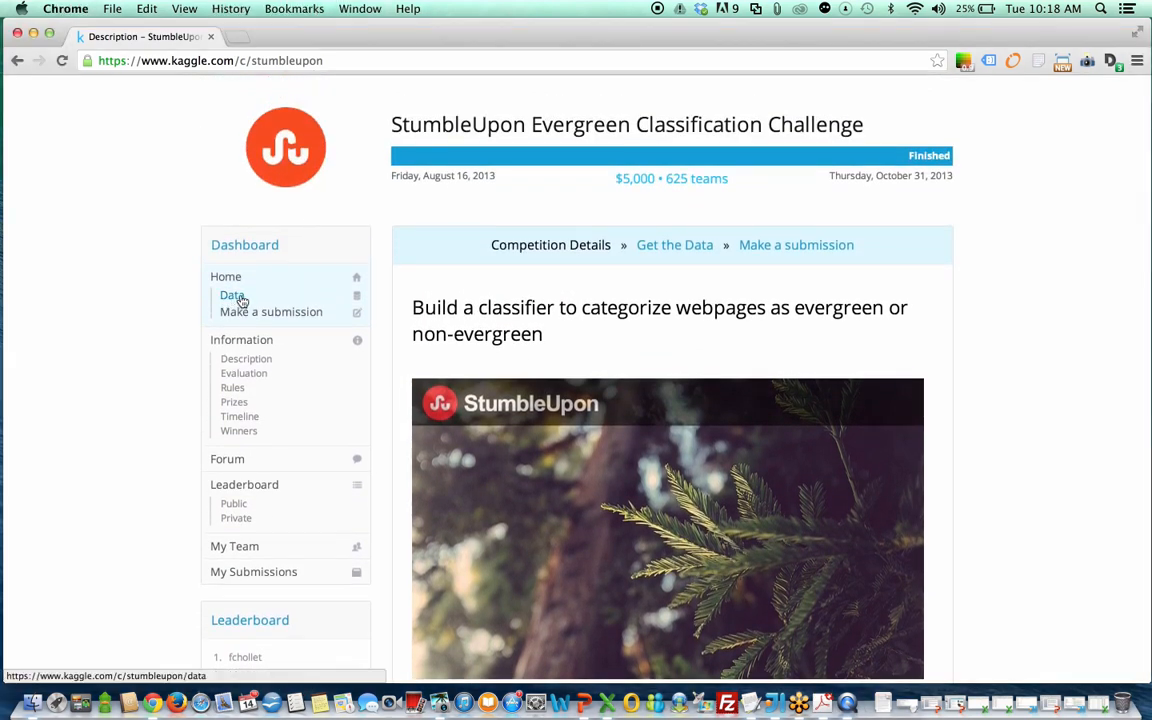
{"action": "left_click", "coordinate": [240, 299]}
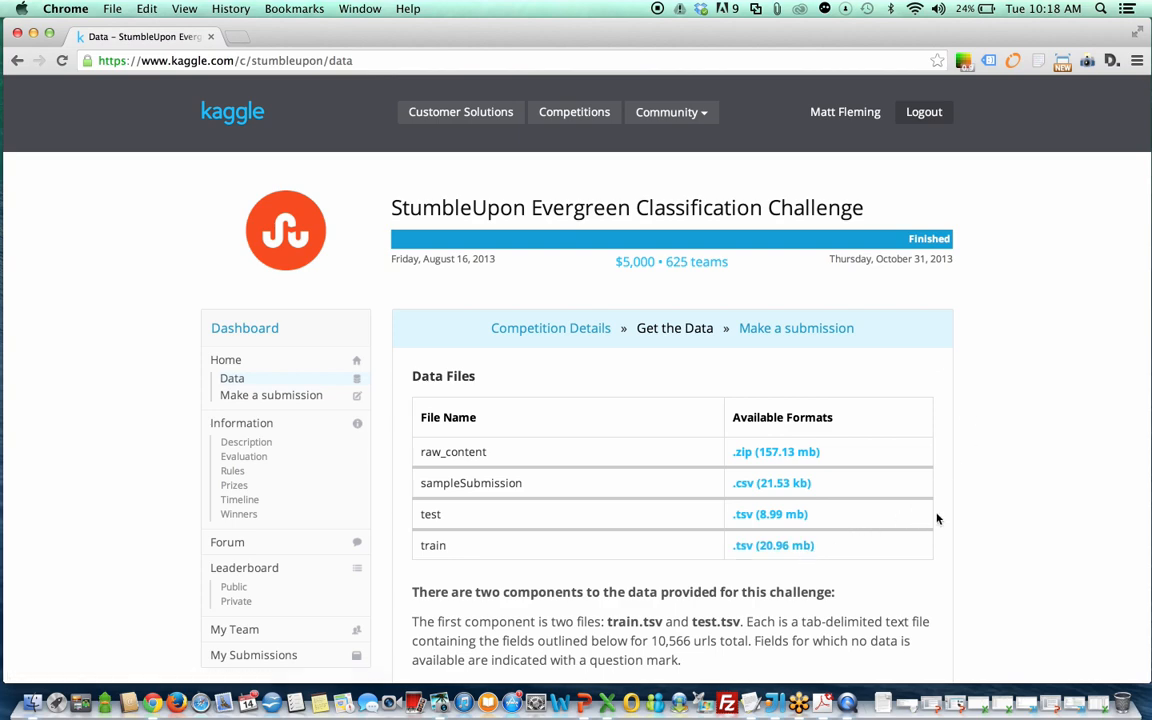
{"action": "scroll", "coordinate": [937, 518], "scroll_direction": "down", "scroll_amount": 2}
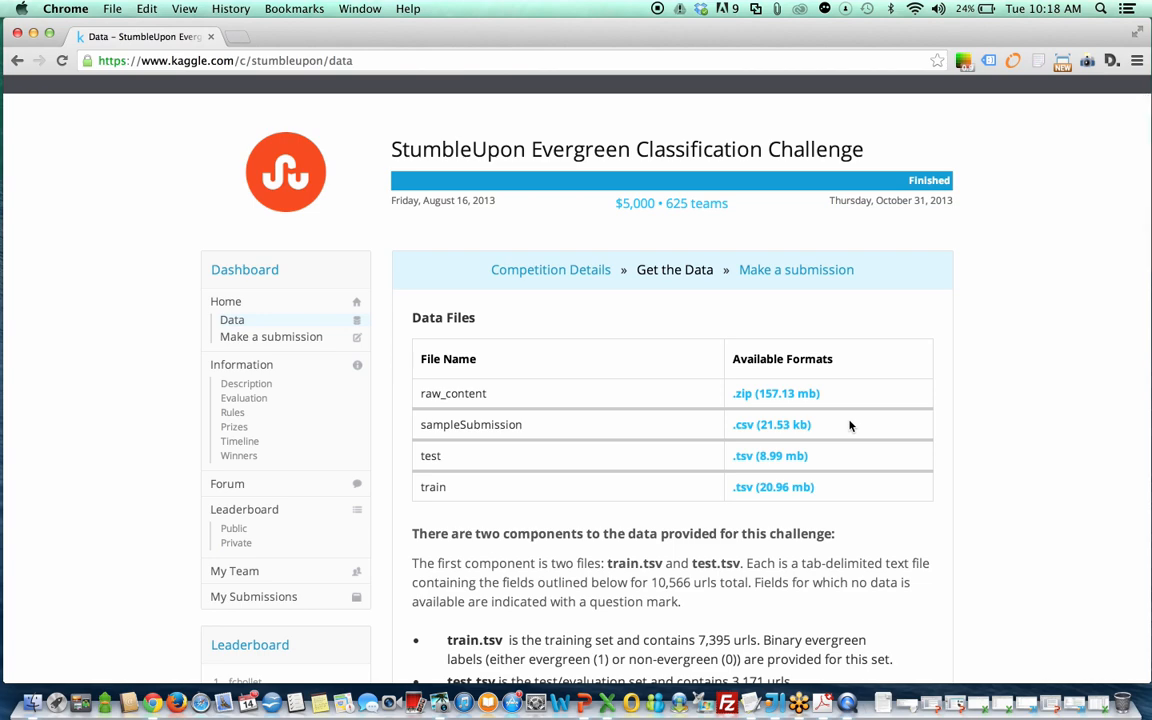
{"action": "scroll", "coordinate": [850, 426], "scroll_direction": "down", "scroll_amount": 15}
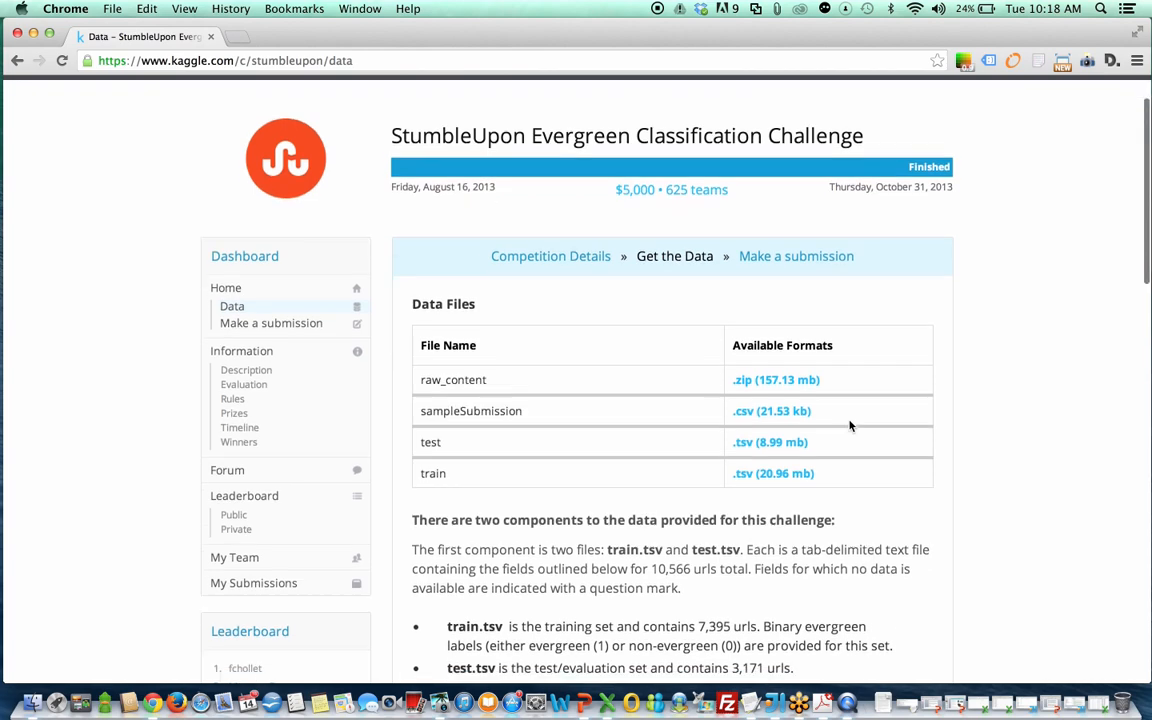
{"action": "scroll", "coordinate": [850, 421], "scroll_direction": "down", "scroll_amount": 3}
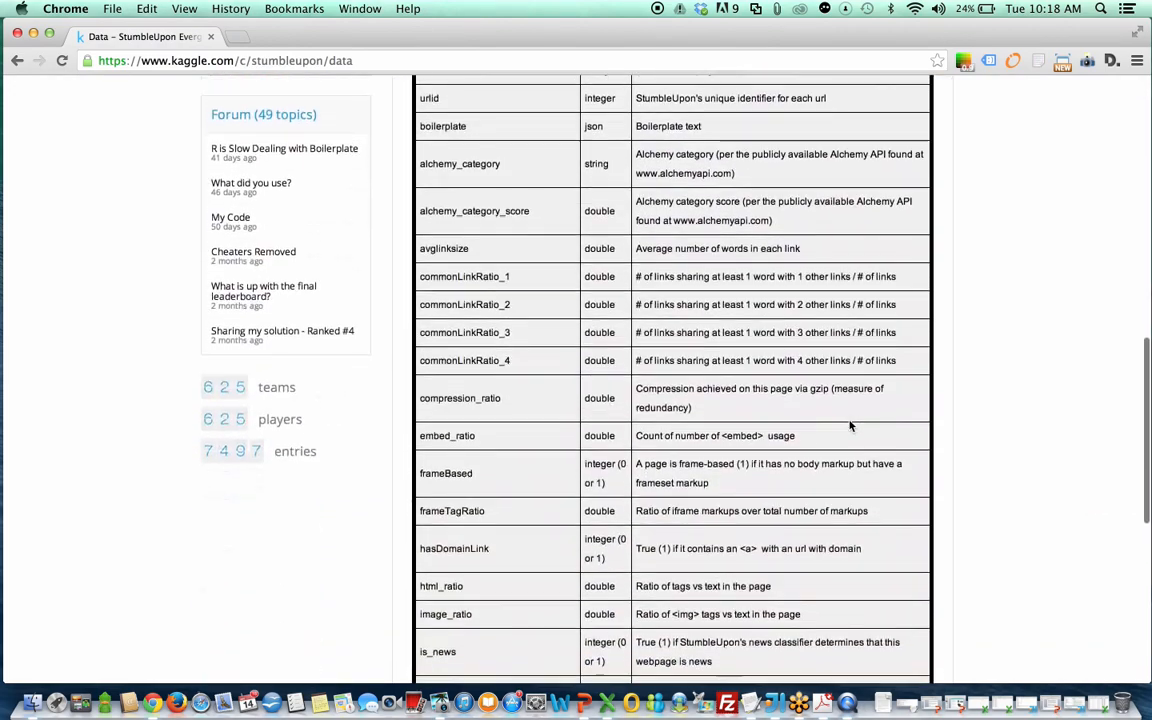
- Read through the field table of the StumbleUpon data, from the url field down to the label field
{"action": "scroll", "coordinate": [850, 421], "scroll_direction": "up", "scroll_amount": 2}
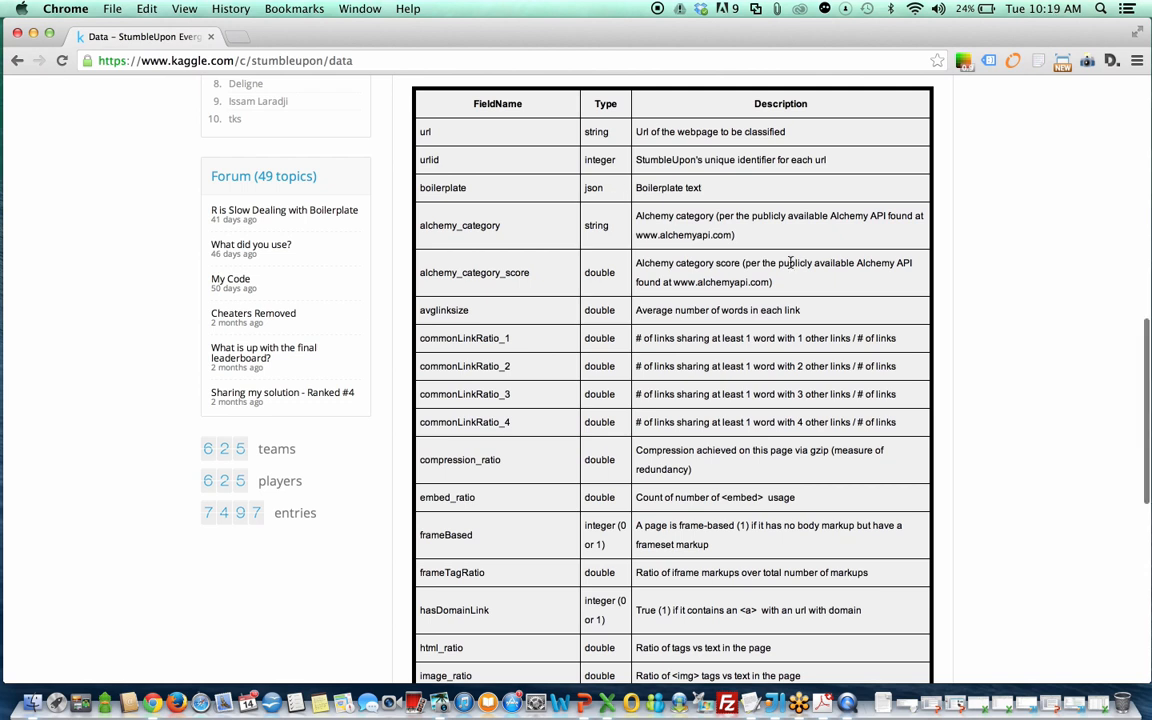
{"action": "scroll", "coordinate": [790, 262], "scroll_direction": "down", "scroll_amount": 1}
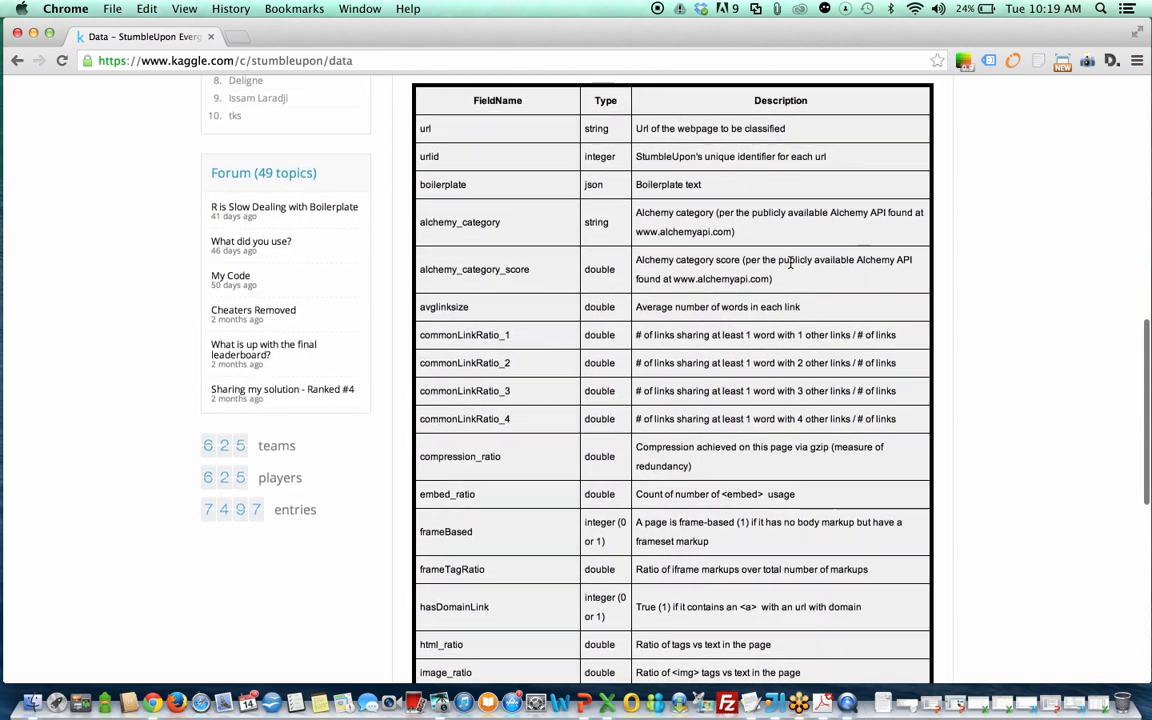
{"action": "scroll", "coordinate": [790, 262], "scroll_direction": "down", "scroll_amount": 3}
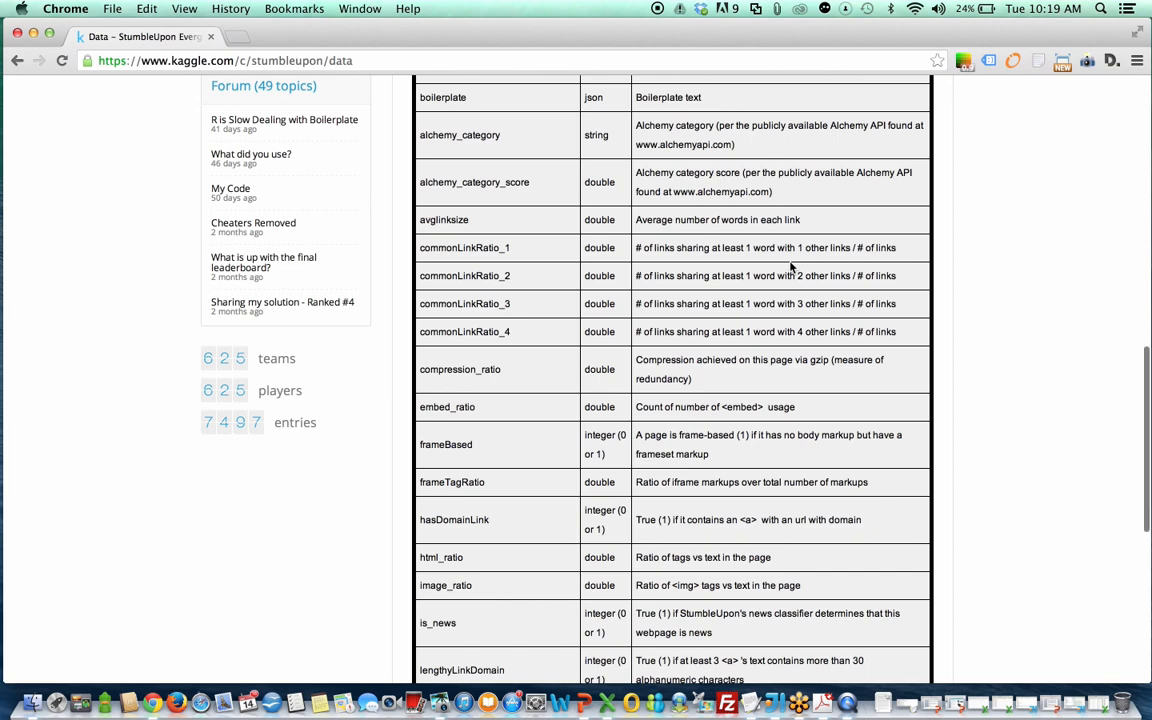
{"action": "scroll", "coordinate": [790, 266], "scroll_direction": "down", "scroll_amount": 1}
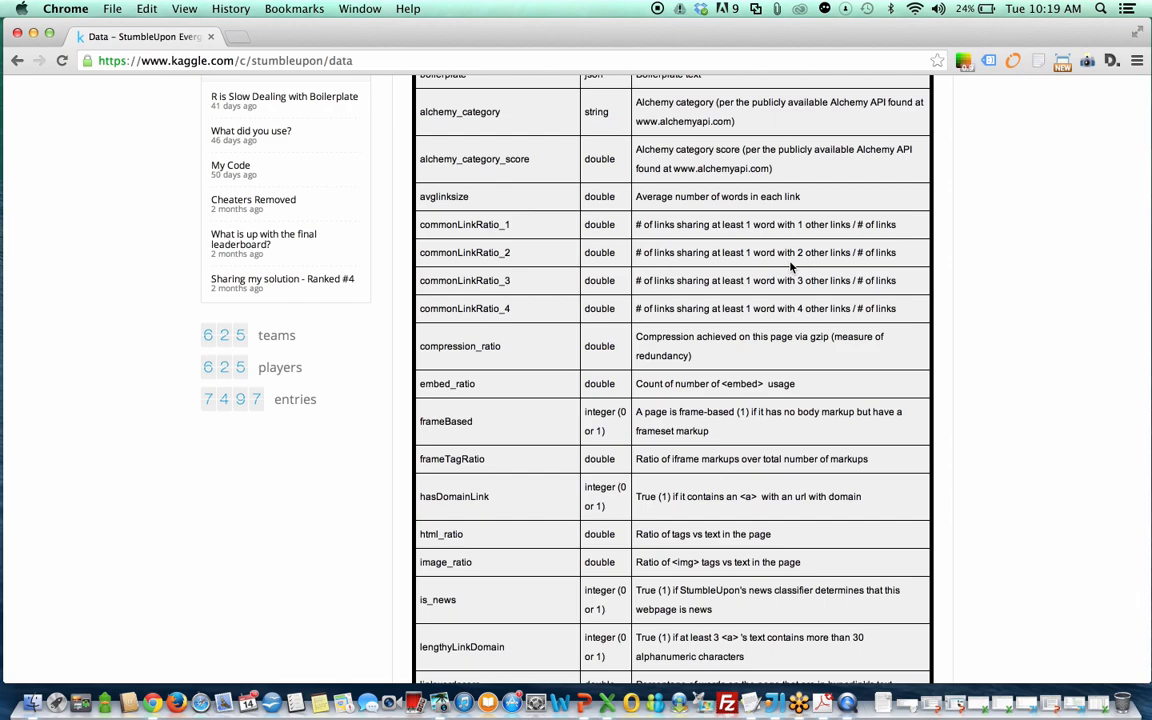
{"action": "scroll", "coordinate": [790, 265], "scroll_direction": "down", "scroll_amount": 6}
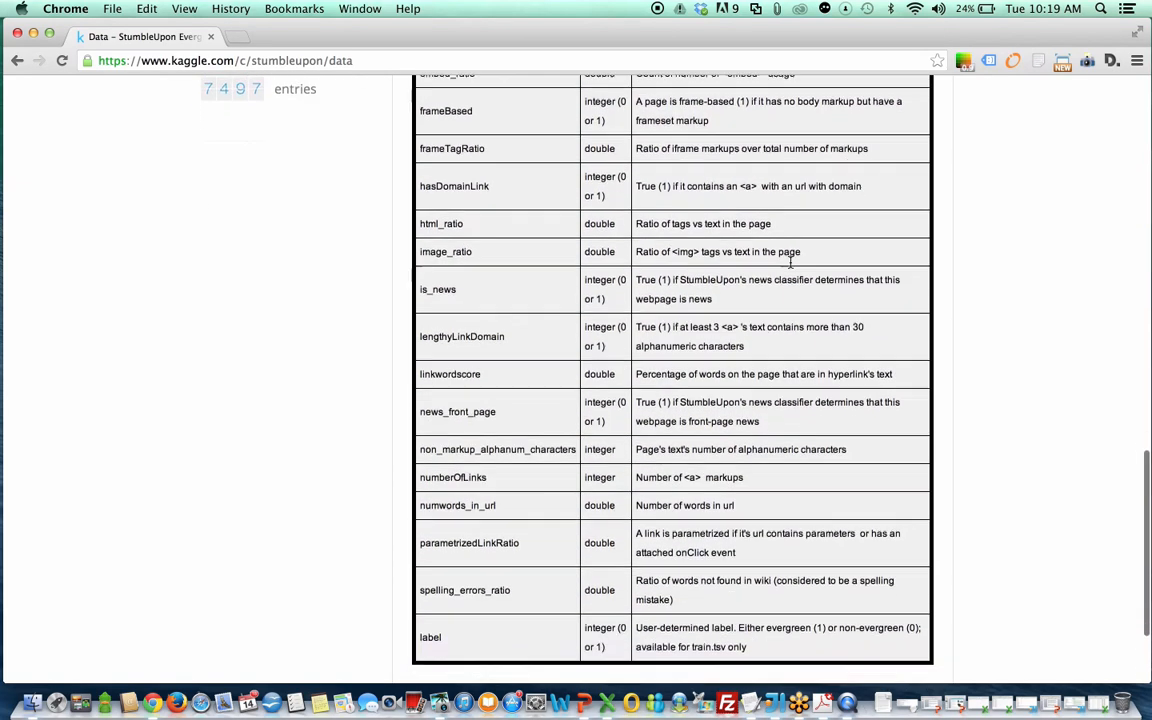
{"action": "scroll", "coordinate": [790, 262], "scroll_direction": "down", "scroll_amount": 3}
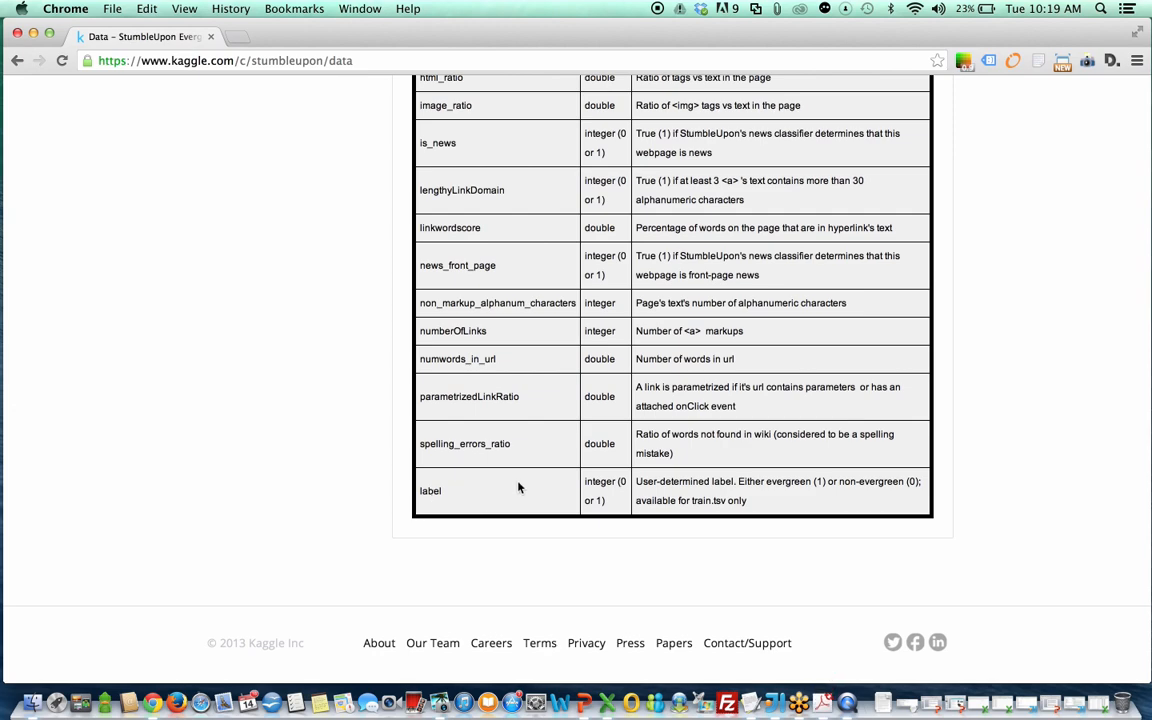
{"action": "scroll", "coordinate": [197, 447], "scroll_direction": "up", "scroll_amount": 10}
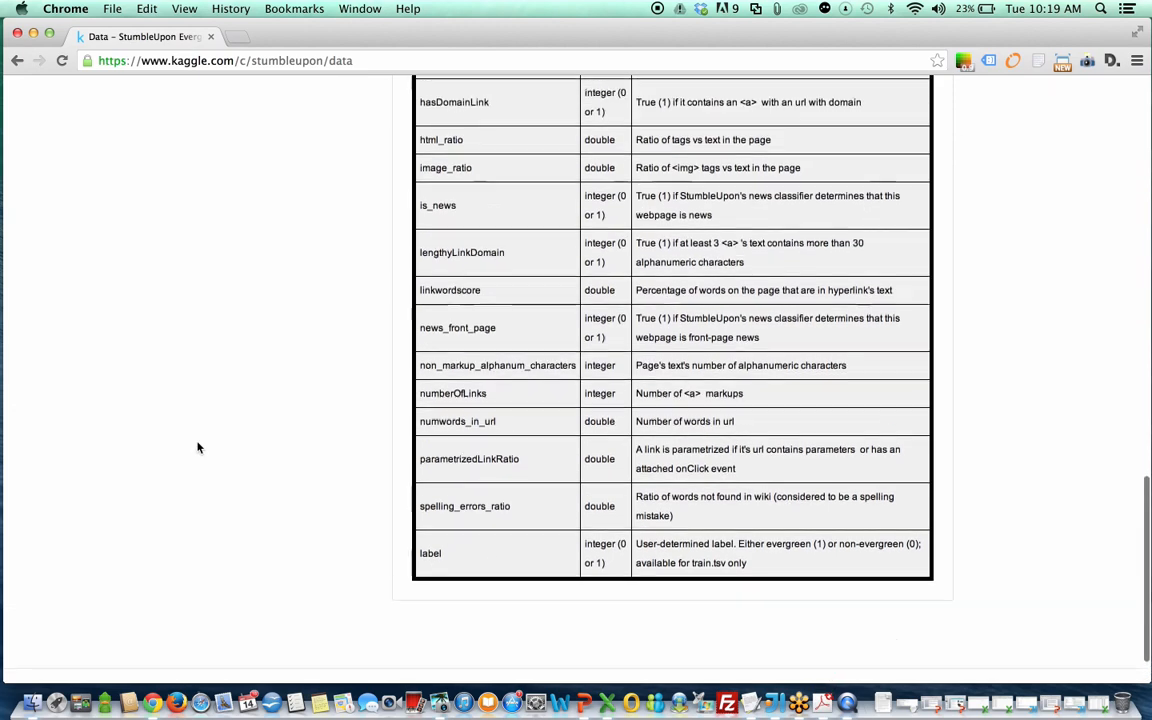
{"action": "scroll", "coordinate": [197, 447], "scroll_direction": "down", "scroll_amount": 8}
{"action": "scroll", "coordinate": [197, 447], "scroll_direction": "down", "scroll_amount": 3}
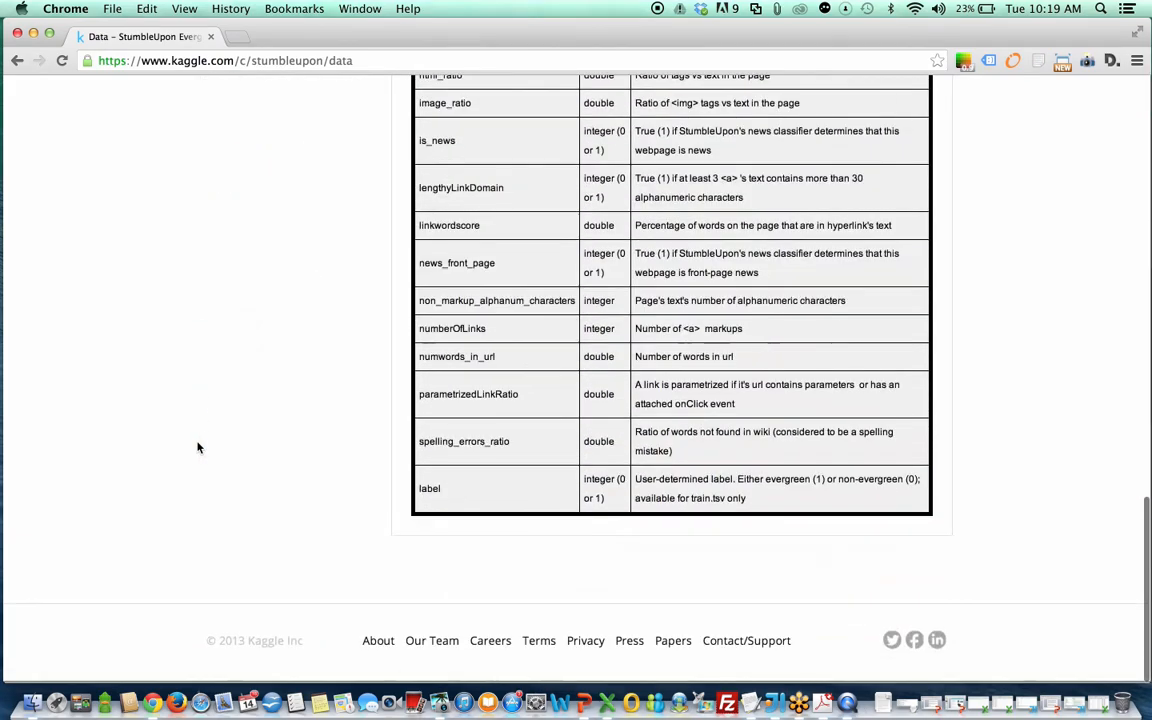
{"action": "scroll", "coordinate": [364, 497], "scroll_direction": "up", "scroll_amount": 15}
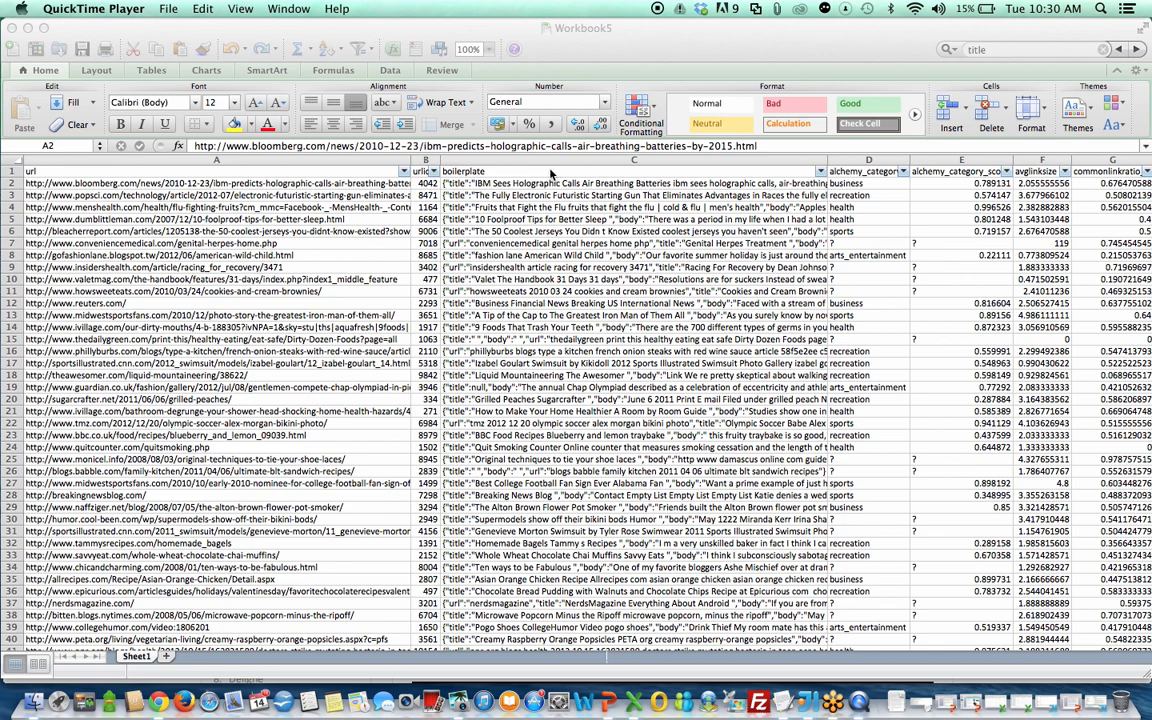
- In the Excel workbook, view the full boilerplate text of the first data row without changing it
{"action": "left_click", "coordinate": [478, 170]}
{"action": "left_click", "coordinate": [537, 176]}
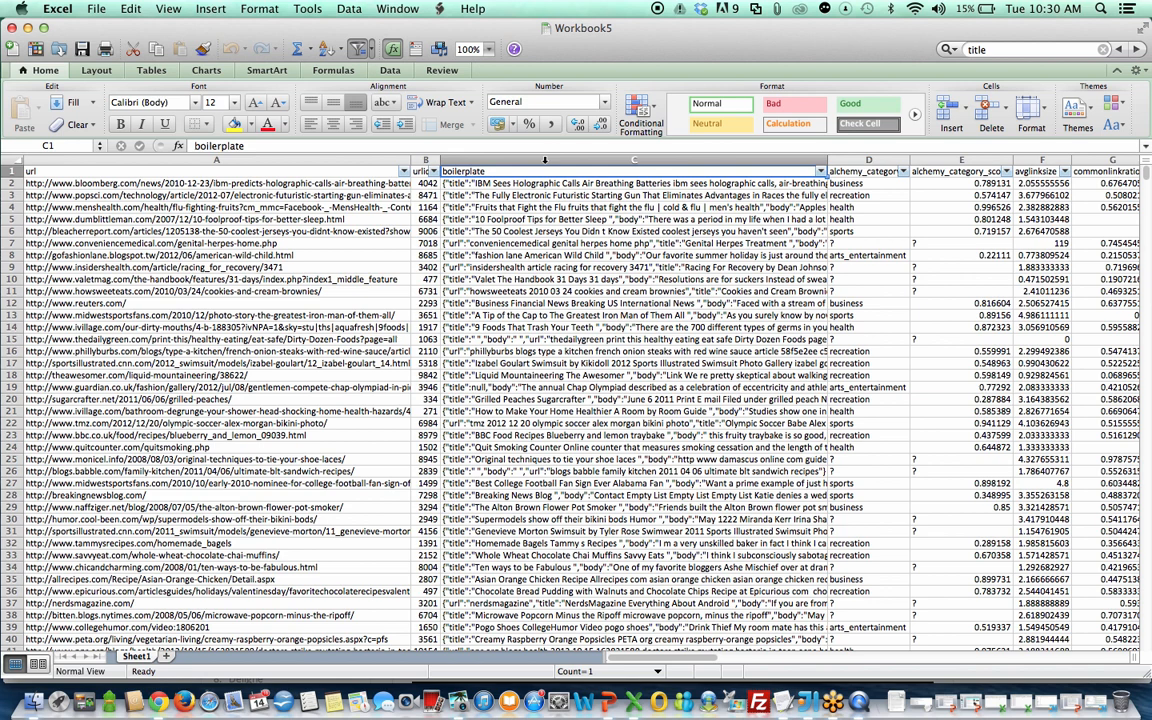
{"action": "left_click", "coordinate": [517, 183]}
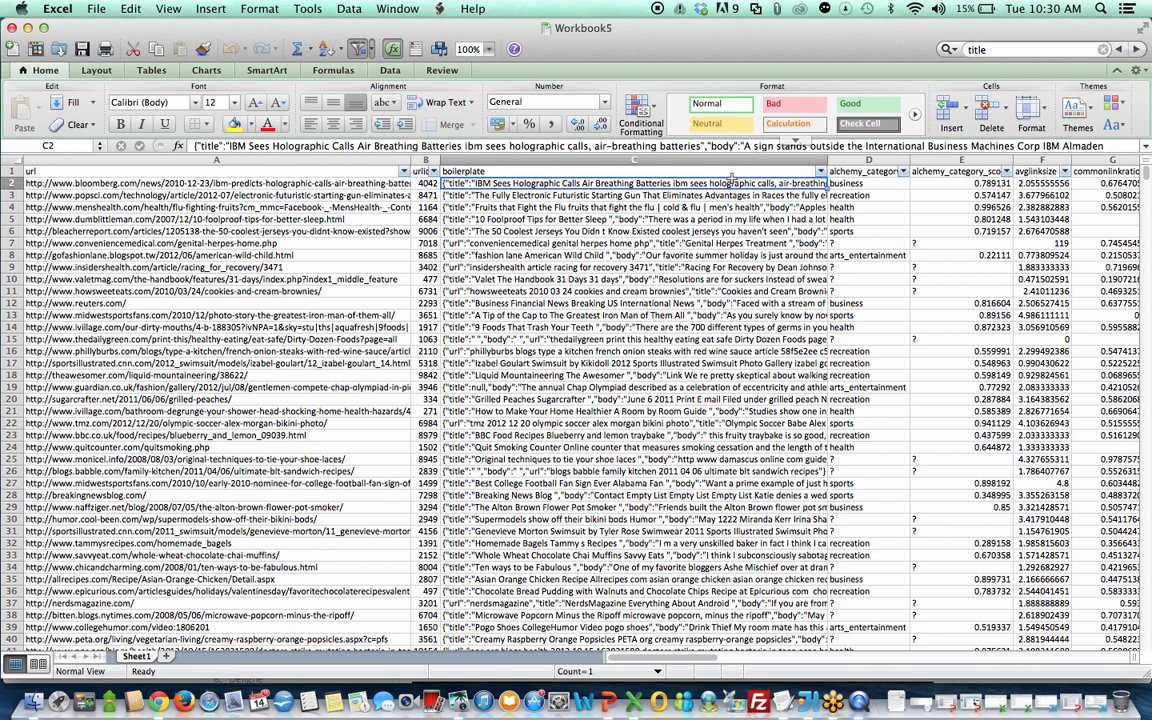
{"action": "double_click", "coordinate": [706, 184]}
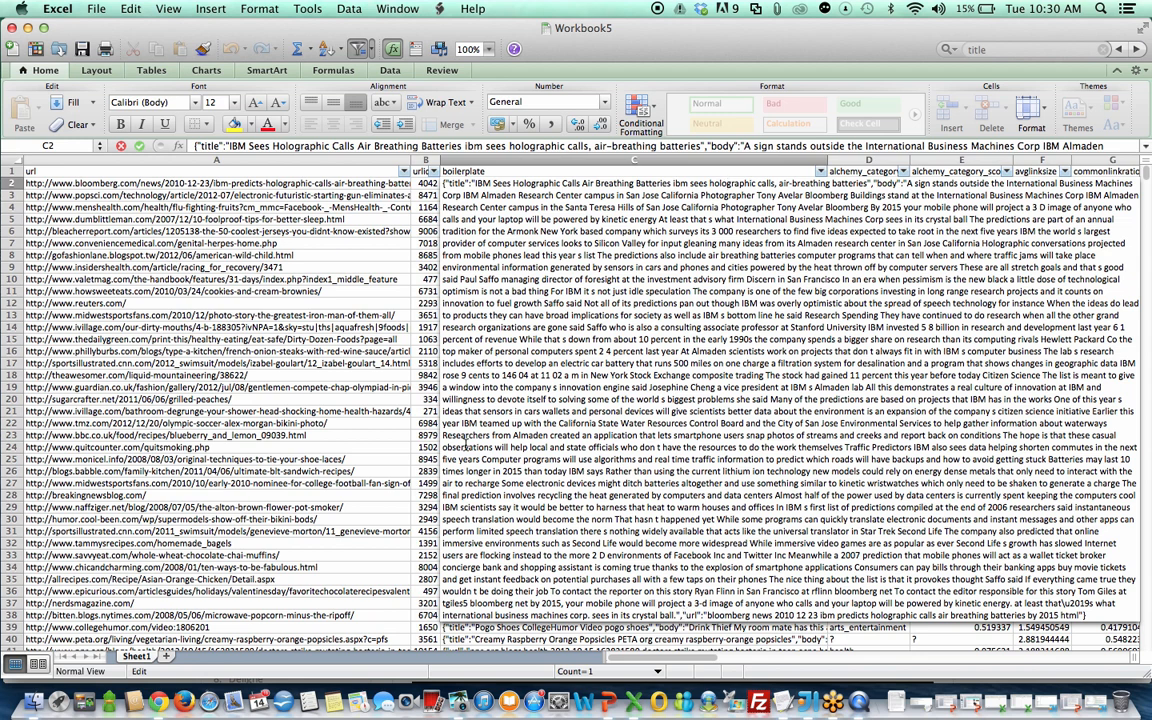
{"action": "key", "text": "Escape"}
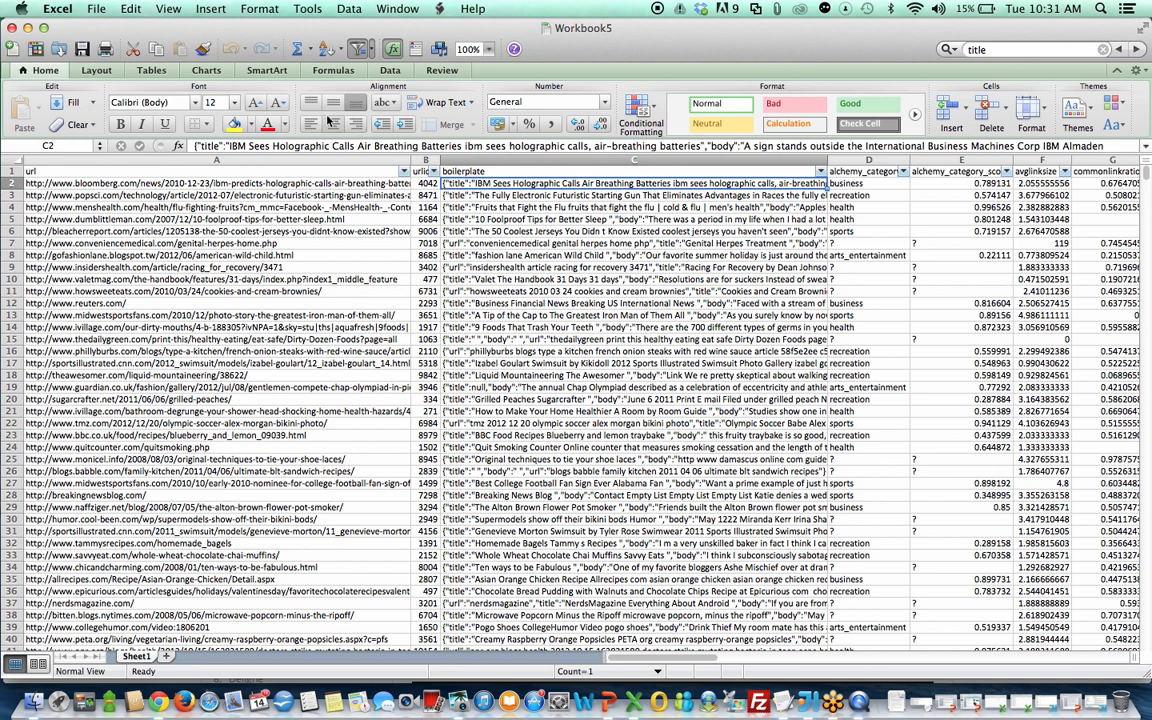
{"action": "left_click", "coordinate": [308, 183]}
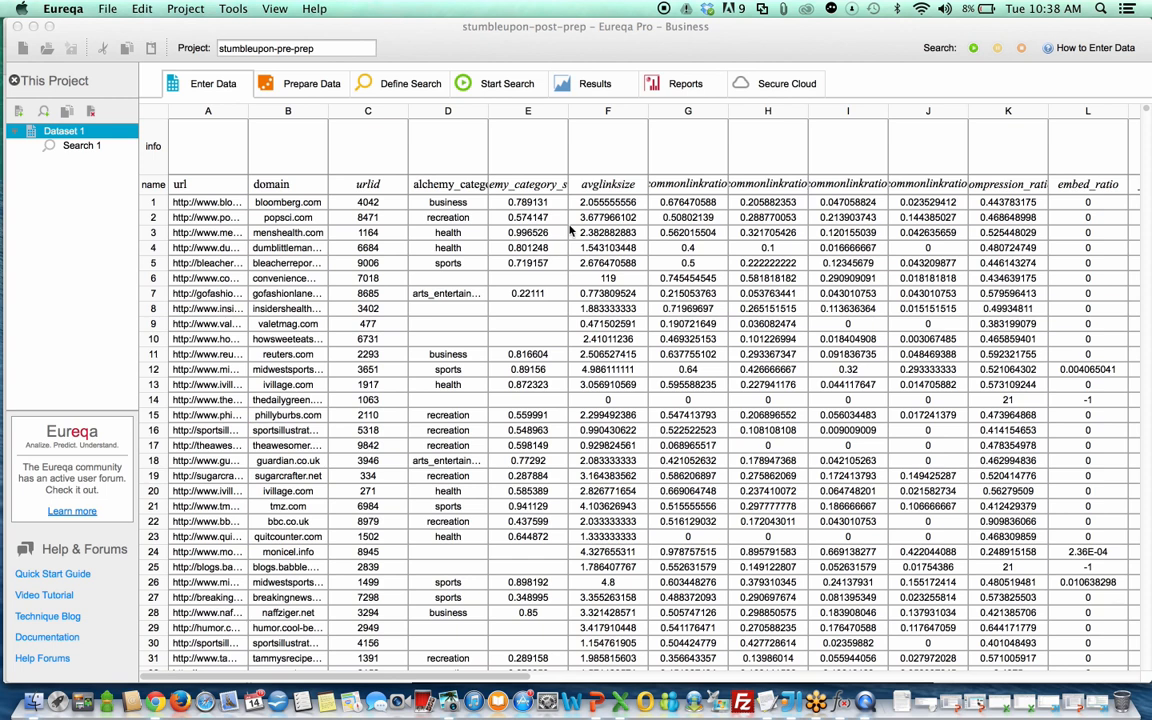
- Switch to the stumbleupon-post-prep project in Eureqa and look over its file commands, including data import
{"action": "left_click", "coordinate": [600, 232]}
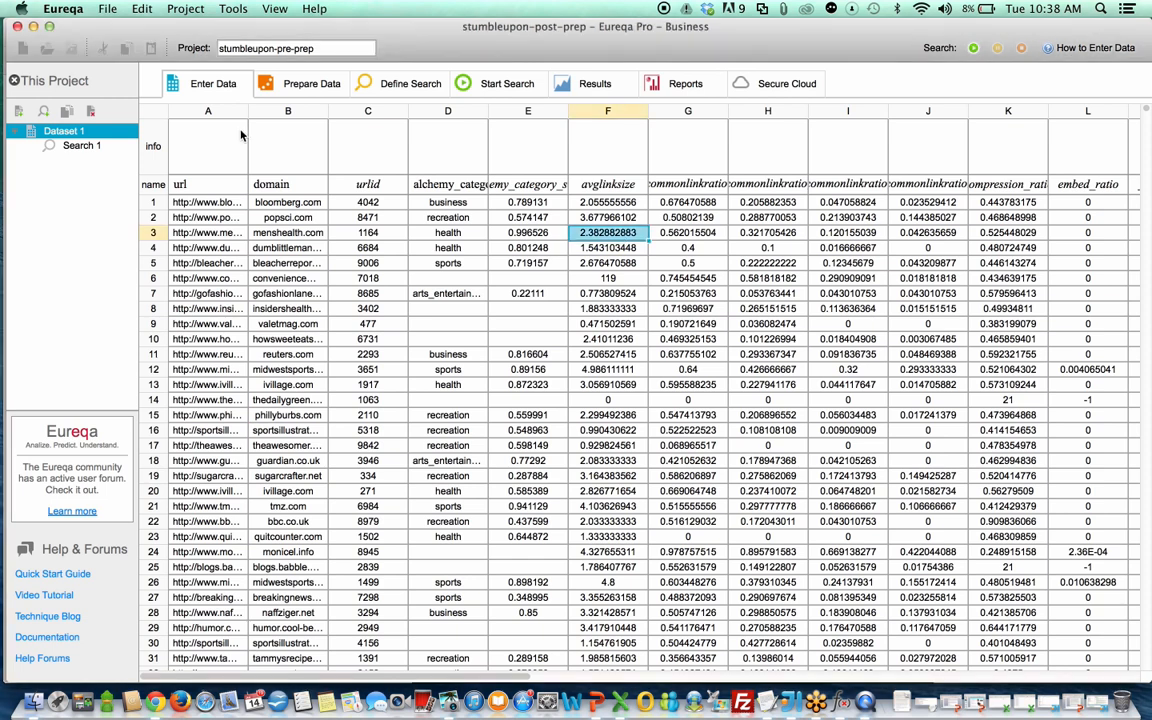
{"action": "left_click", "coordinate": [108, 9]}
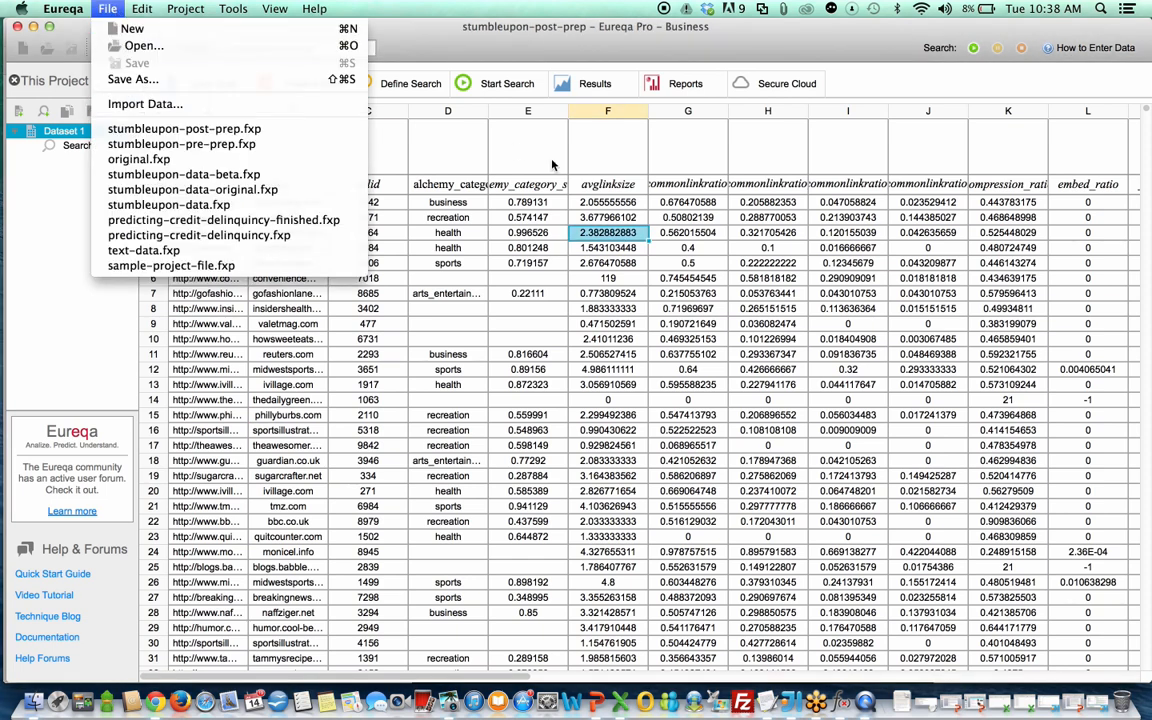
{"action": "left_click", "coordinate": [573, 177]}
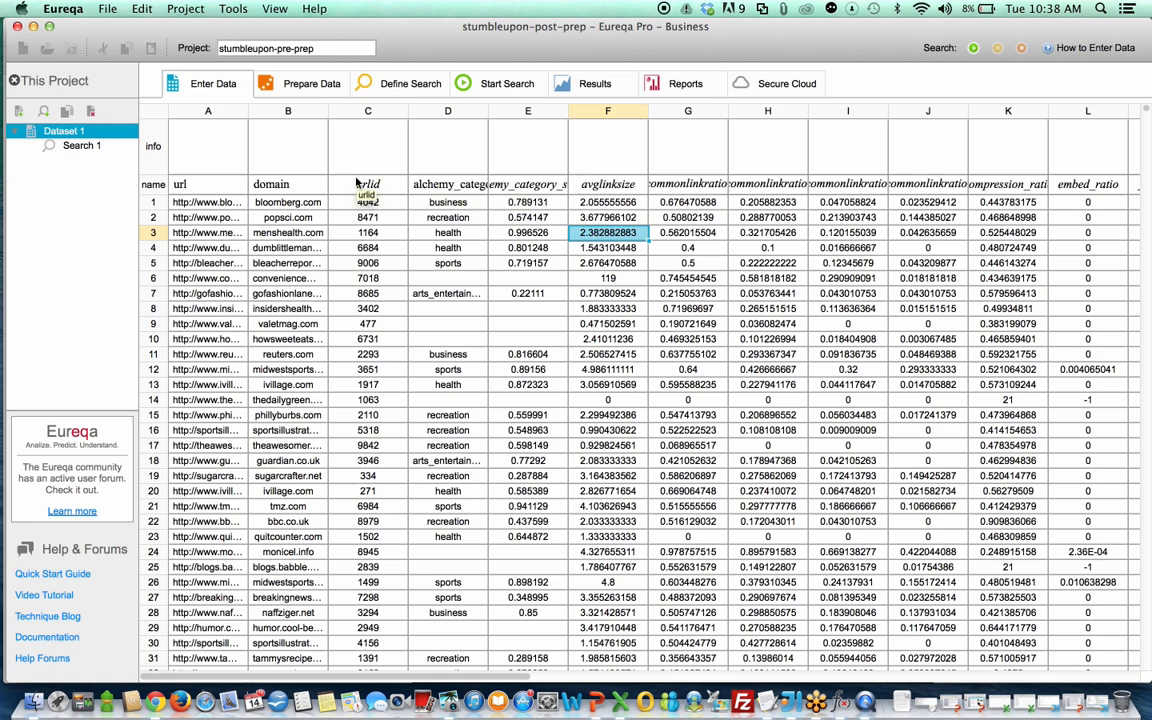
- Examine the columns of Dataset 1, from url and domain through to label, Title, Body and URL
{"action": "left_click", "coordinate": [260, 178]}
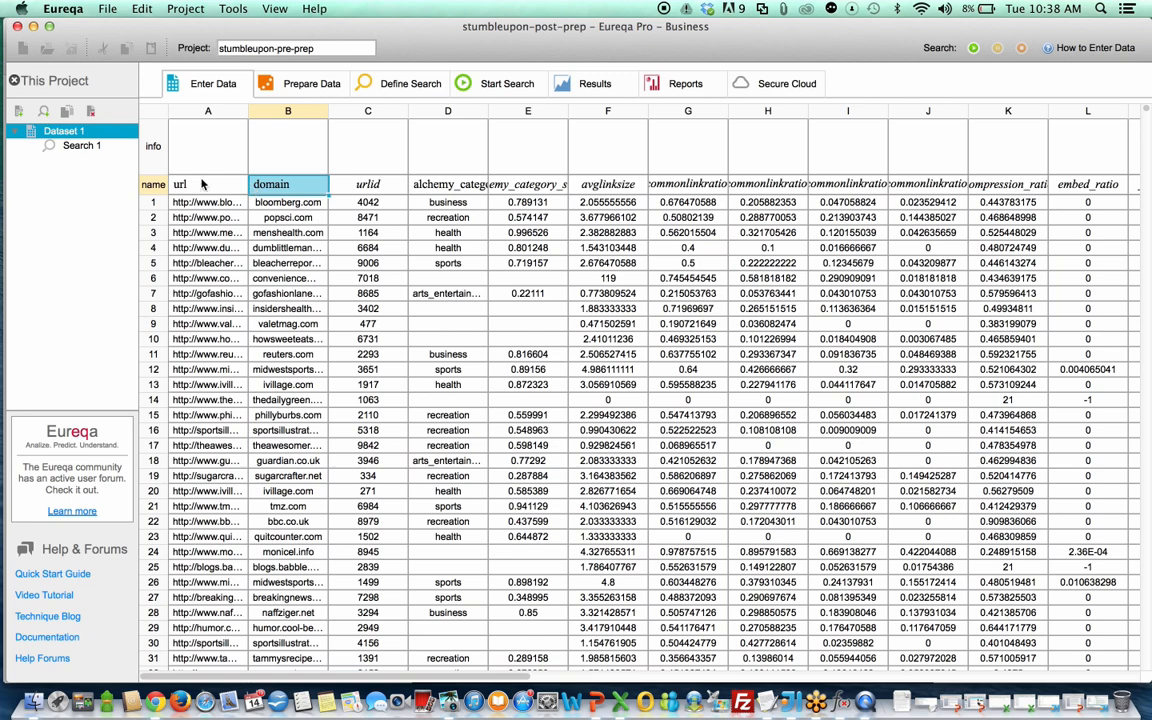
{"action": "scroll", "coordinate": [746, 232], "scroll_direction": "right", "scroll_amount": 5}
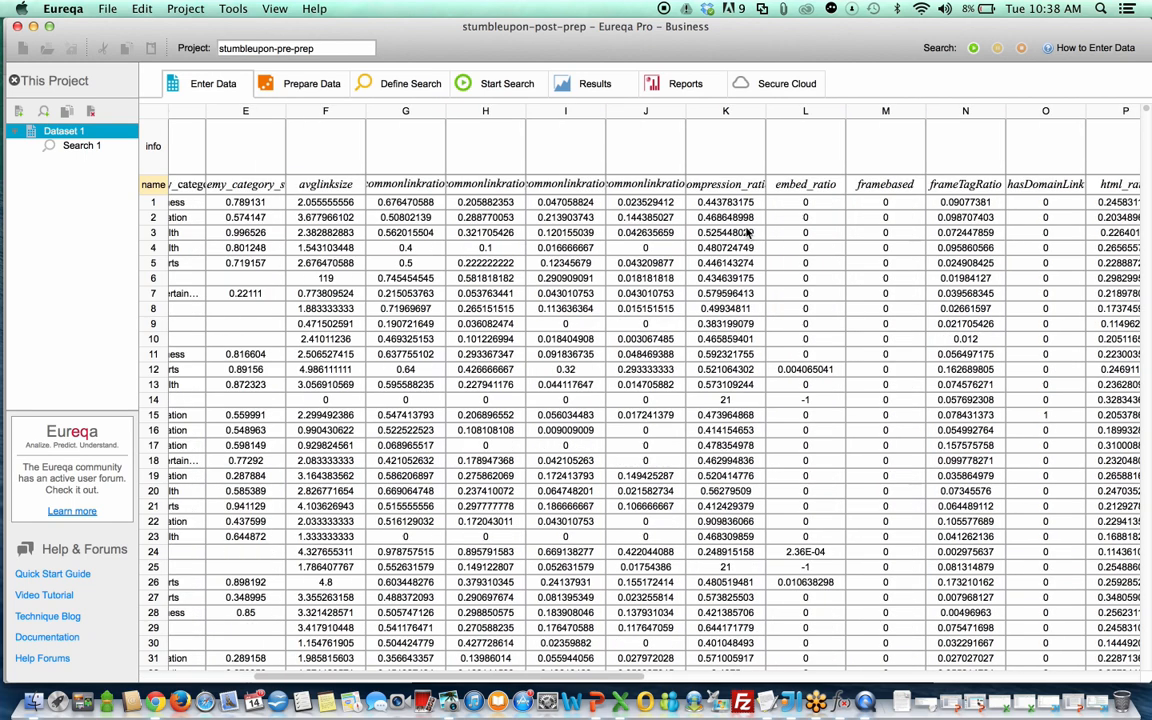
{"action": "scroll", "coordinate": [746, 232], "scroll_direction": "right", "scroll_amount": 15}
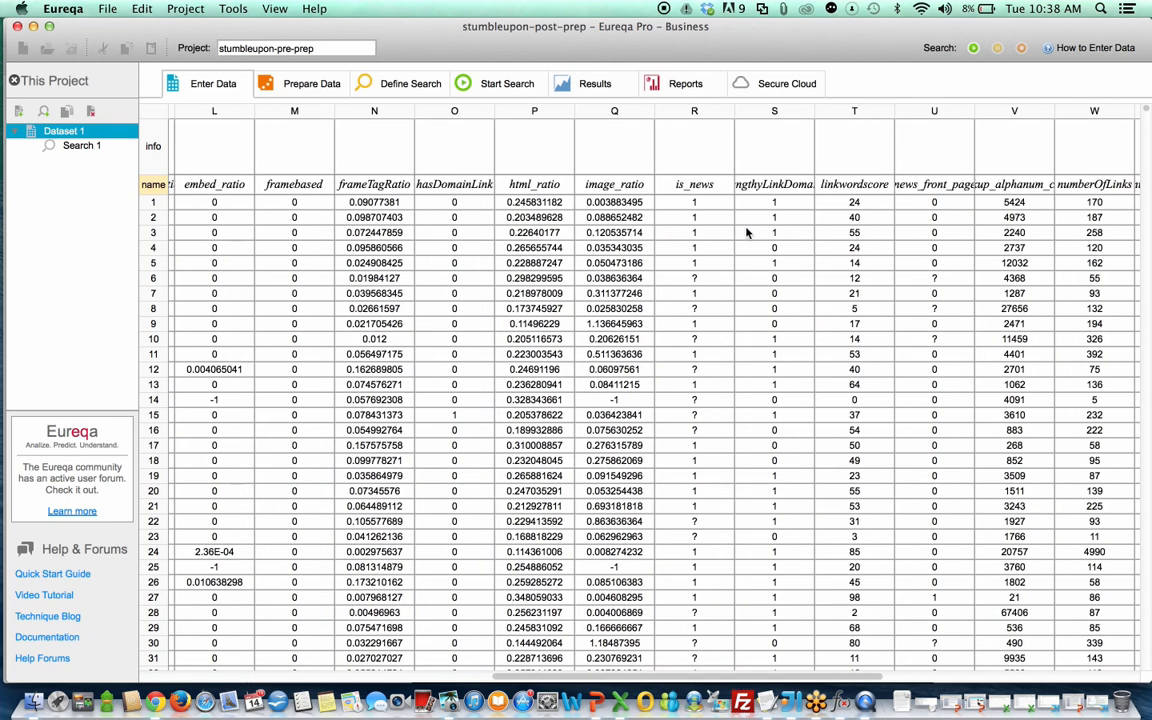
{"action": "scroll", "coordinate": [746, 232], "scroll_direction": "right", "scroll_amount": 12}
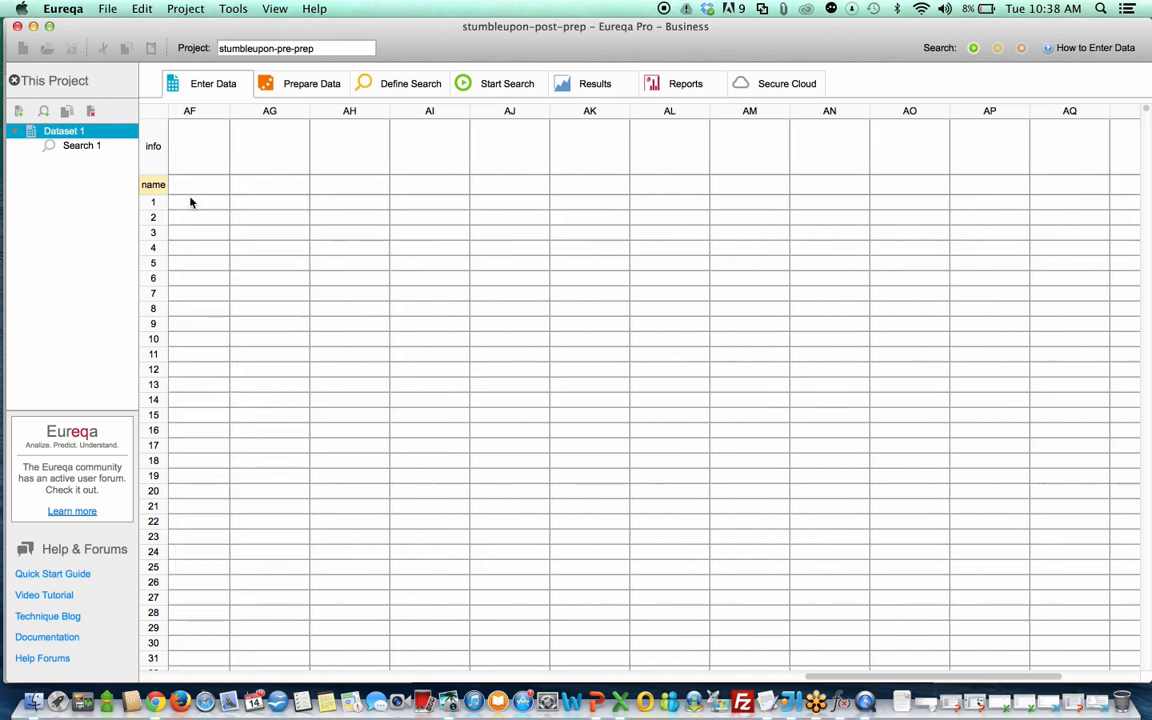
{"action": "scroll", "coordinate": [190, 201], "scroll_direction": "right", "scroll_amount": 4}
{"action": "scroll", "coordinate": [190, 201], "scroll_direction": "left", "scroll_amount": 6}
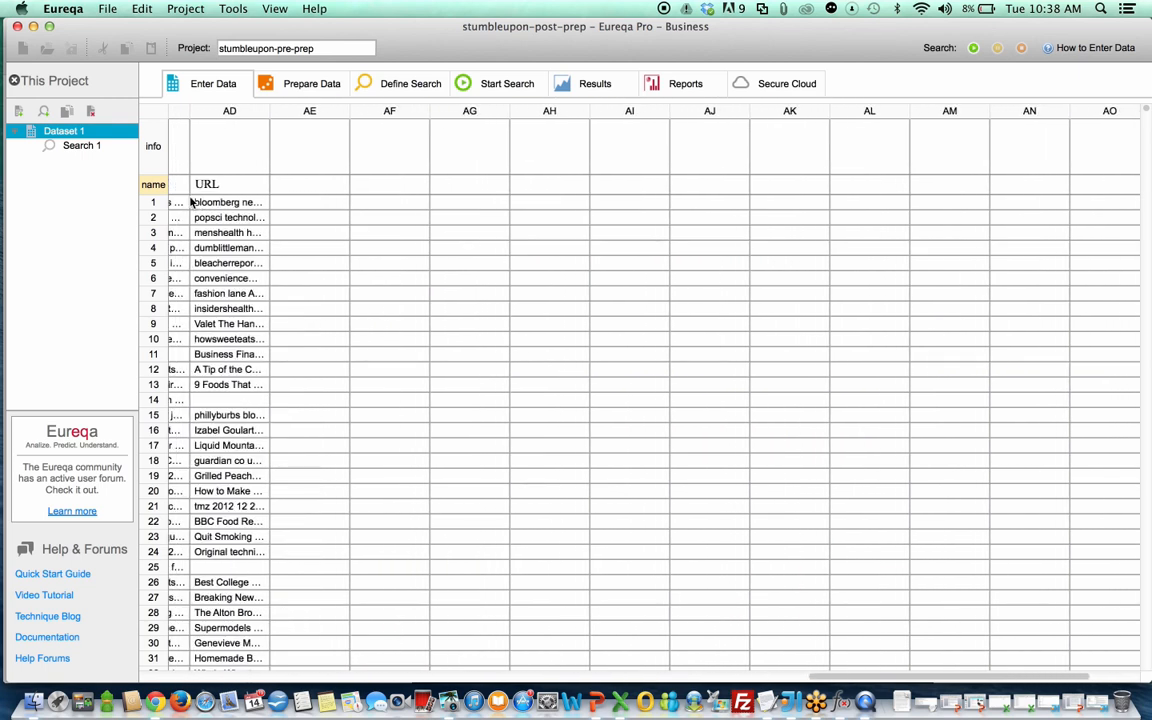
{"action": "scroll", "coordinate": [190, 201], "scroll_direction": "left", "scroll_amount": 4}
{"action": "scroll", "coordinate": [190, 201], "scroll_direction": "right", "scroll_amount": 1}
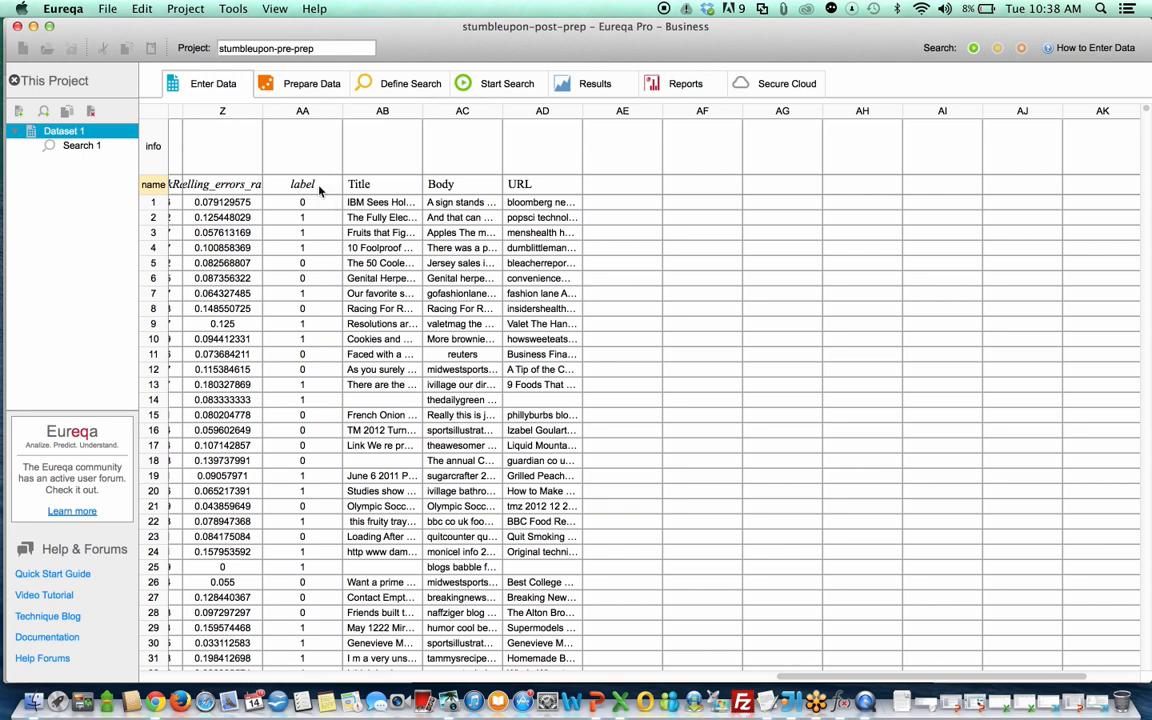
{"action": "scroll", "coordinate": [390, 257], "scroll_direction": "left", "scroll_amount": 8}
{"action": "scroll", "coordinate": [390, 257], "scroll_direction": "left", "scroll_amount": 10}
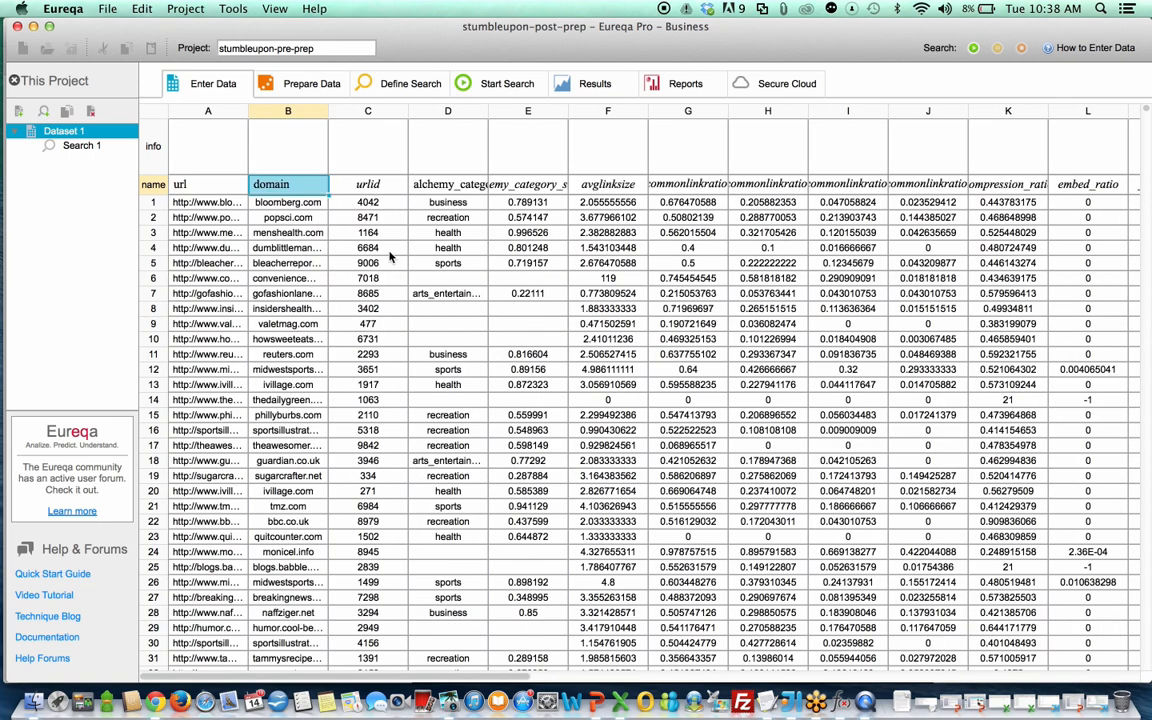
- Open the data preparation view and browse the list of Body and domain variables
{"action": "left_click", "coordinate": [290, 84]}
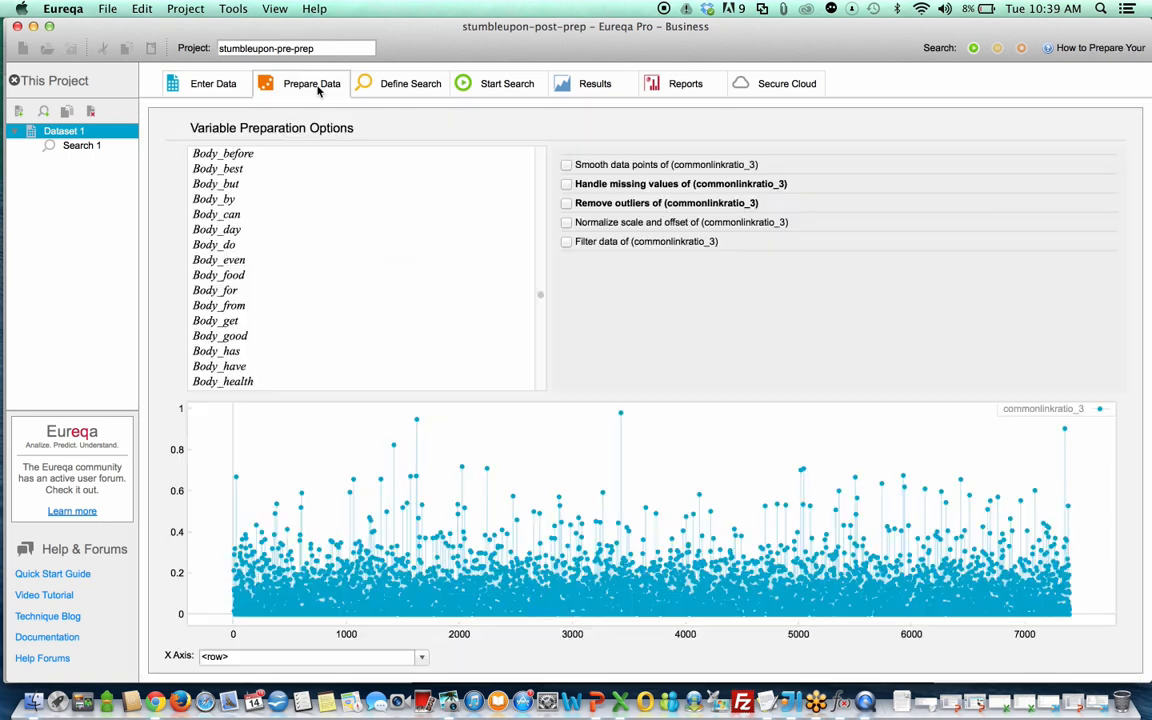
{"action": "scroll", "coordinate": [540, 300], "scroll_direction": "up", "scroll_amount": 5}
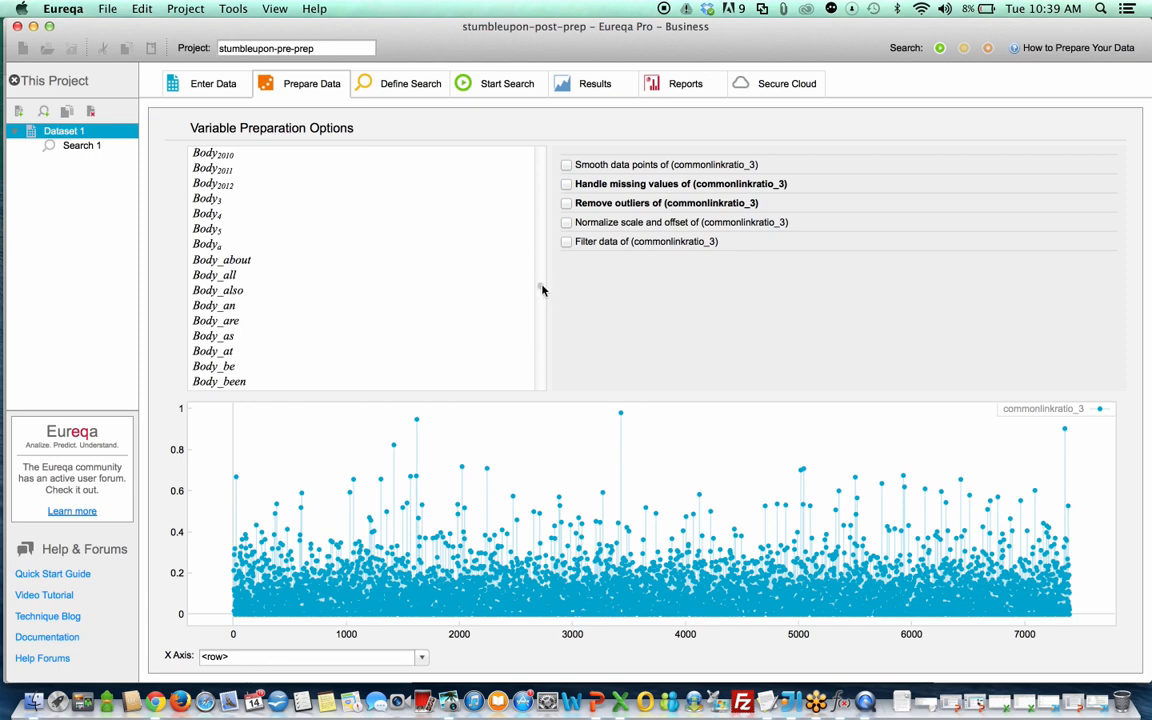
{"action": "scroll", "coordinate": [543, 290], "scroll_direction": "down", "scroll_amount": 15}
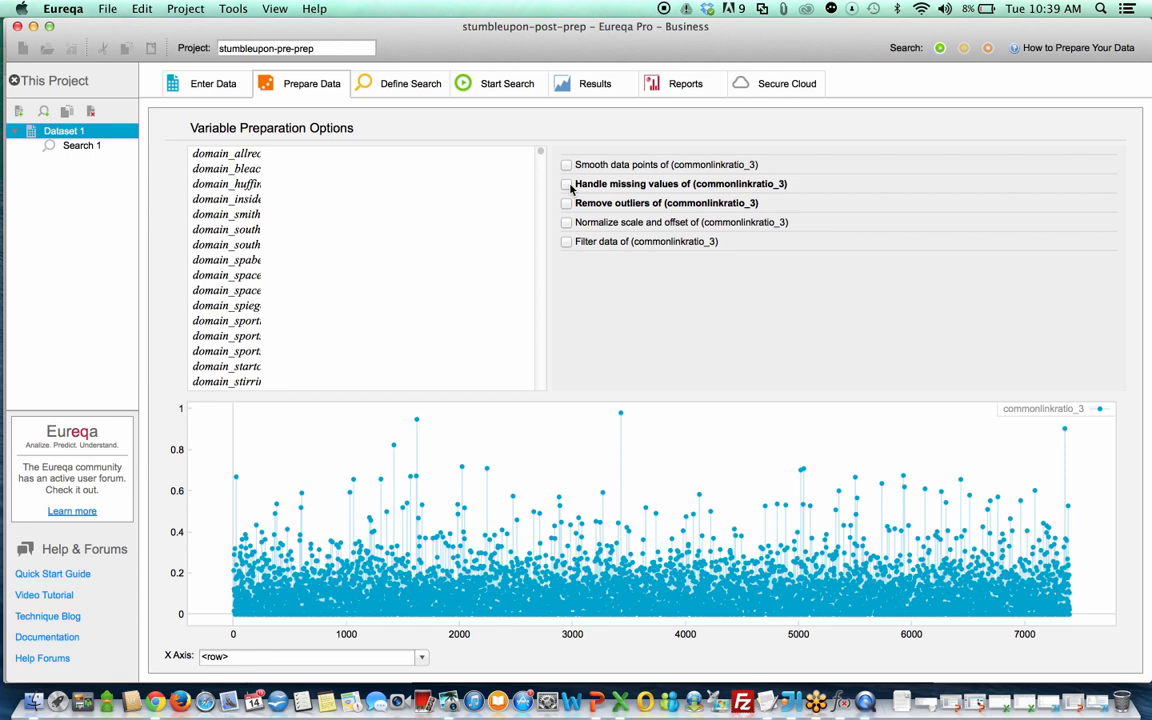
- Browse the domain variables in the preparation list and return to the start of the list
{"action": "scroll", "coordinate": [432, 186], "scroll_direction": "down", "scroll_amount": 4}
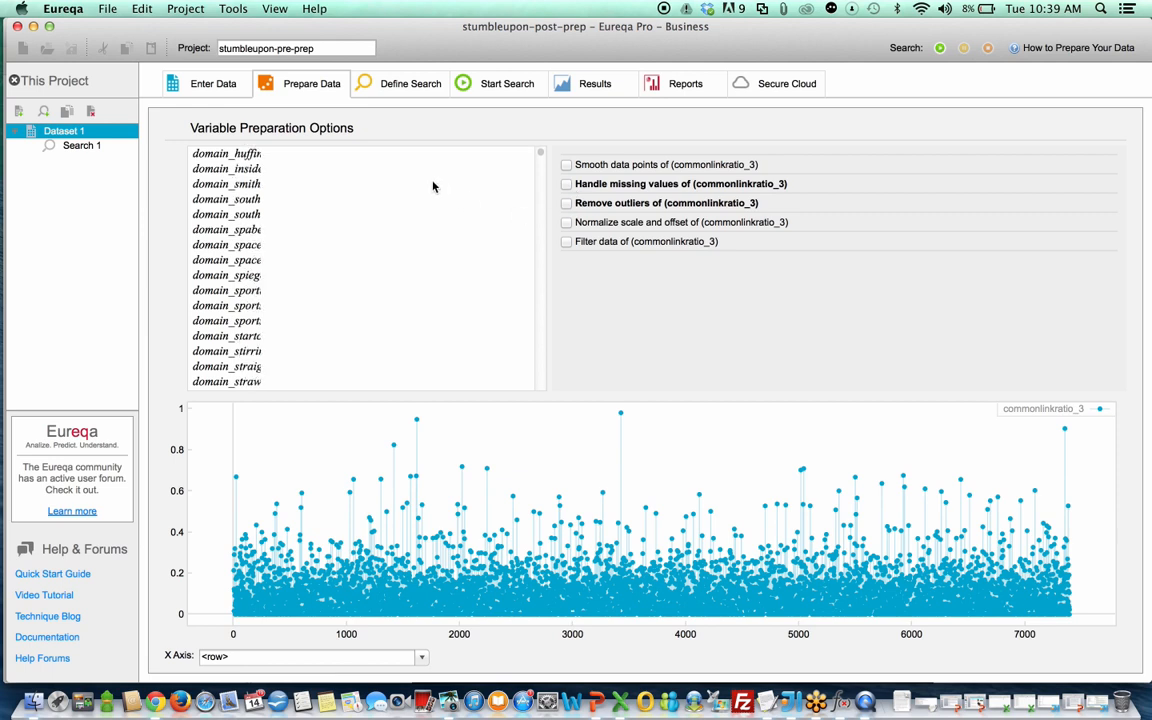
{"action": "scroll", "coordinate": [432, 186], "scroll_direction": "down", "scroll_amount": 10}
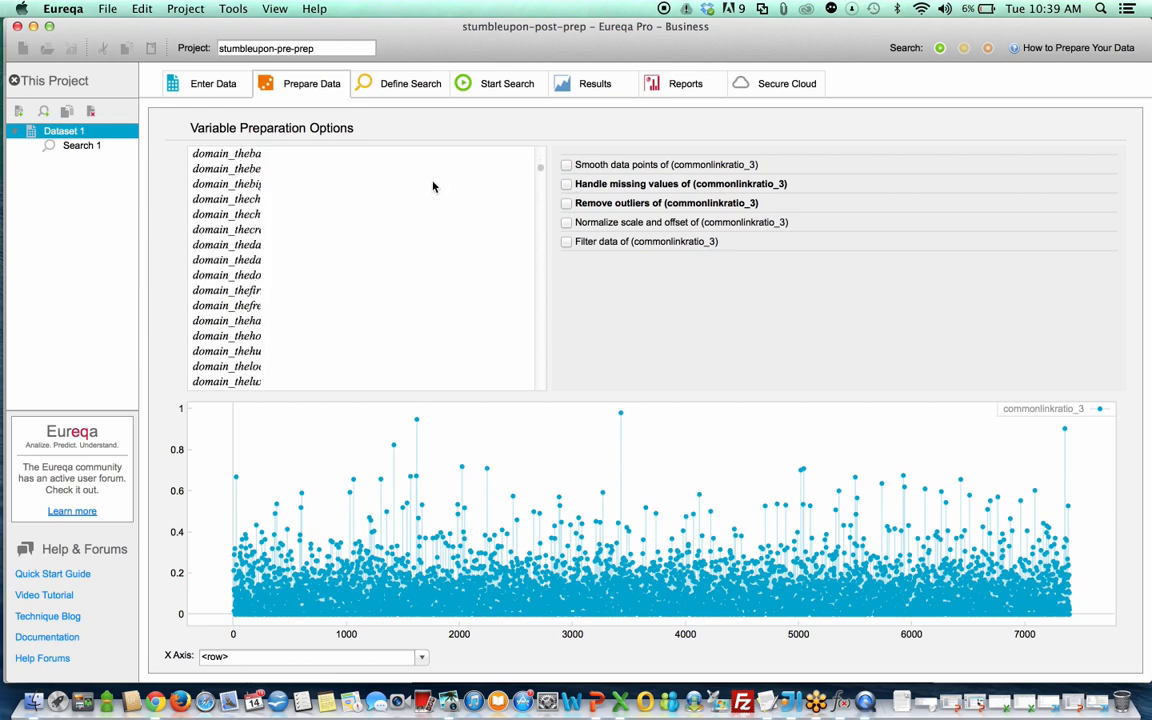
{"action": "scroll", "coordinate": [432, 186], "scroll_direction": "down", "scroll_amount": 8}
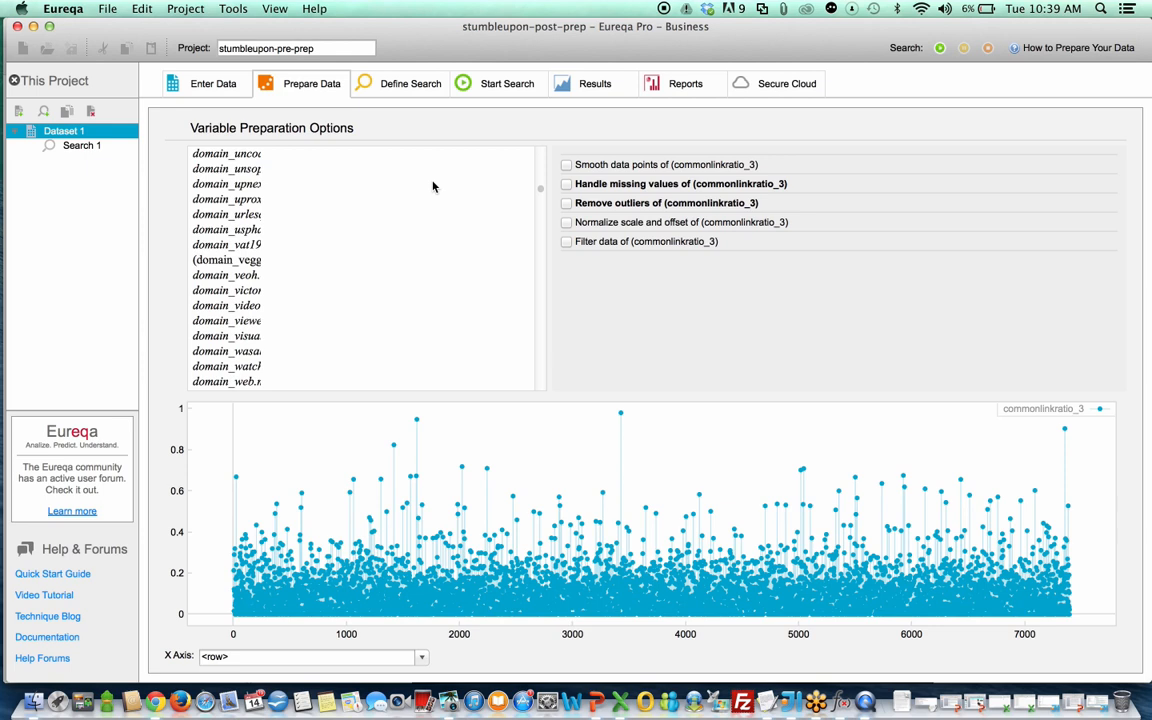
{"action": "scroll", "coordinate": [432, 186], "scroll_direction": "down", "scroll_amount": 2}
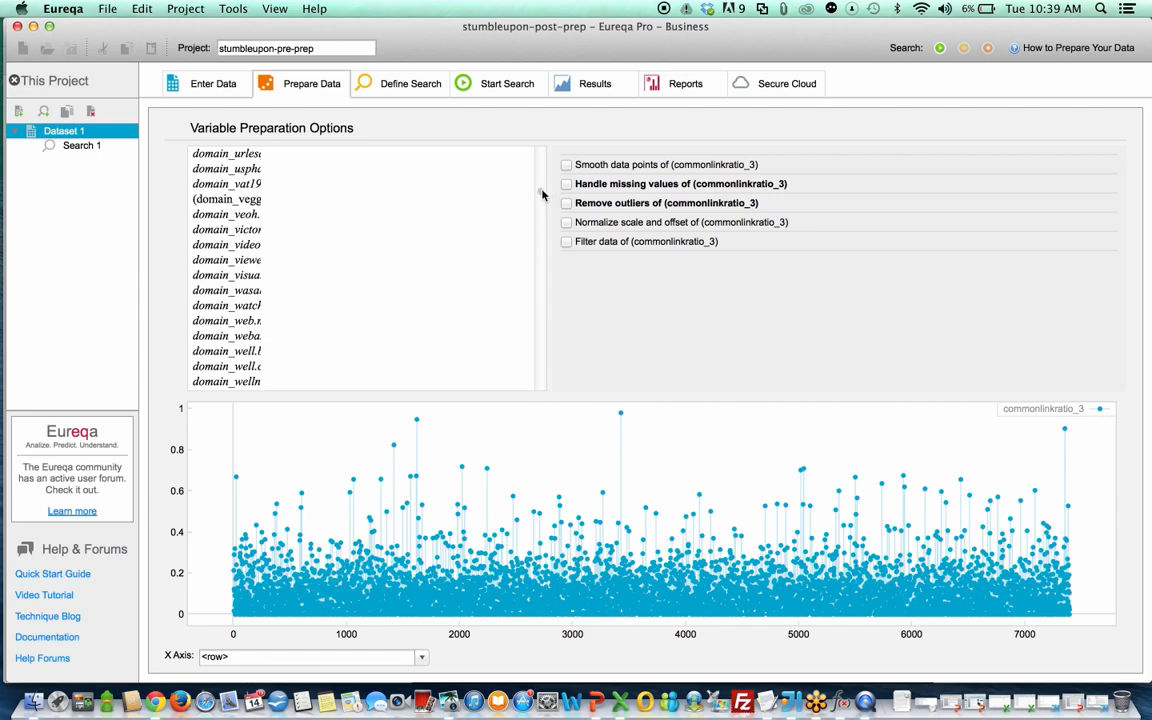
{"action": "left_click_drag", "start_coordinate": [540, 190], "coordinate": [541, 144]}
- Plot individual domain variables in turn, from domain_allrecipes.com through domain_southernfood.about.com and domain_space.com, to inspect their data points
{"action": "left_click", "coordinate": [200, 150]}
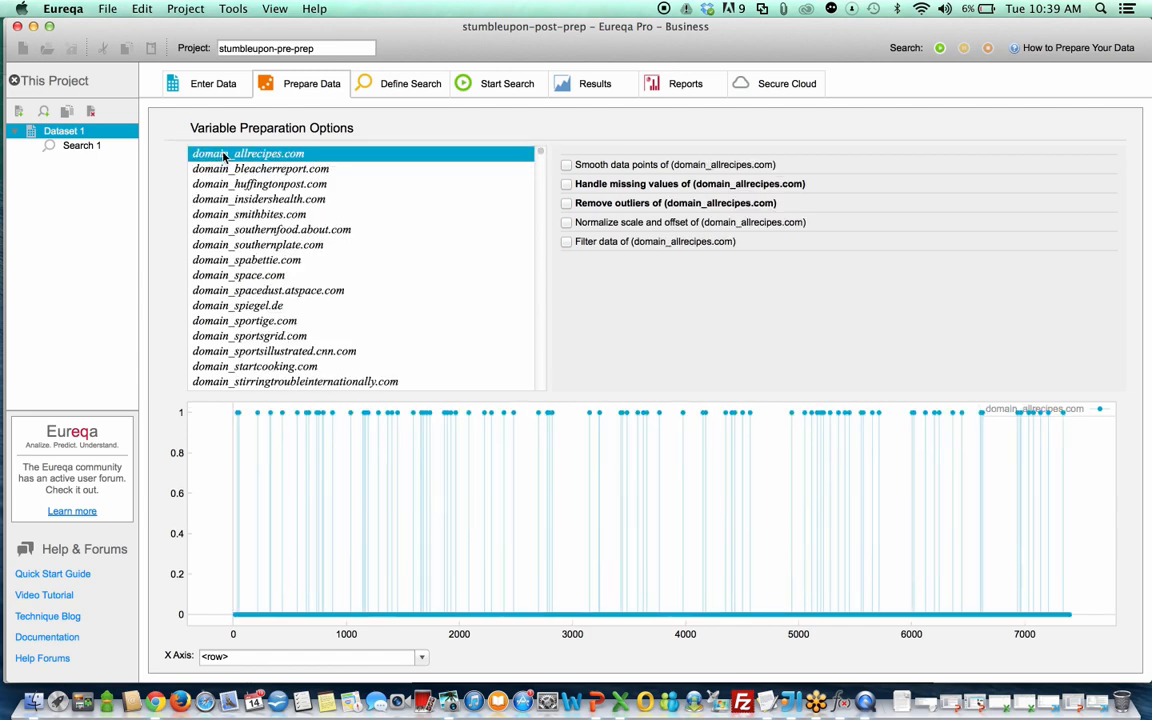
{"action": "left_click", "coordinate": [221, 170]}
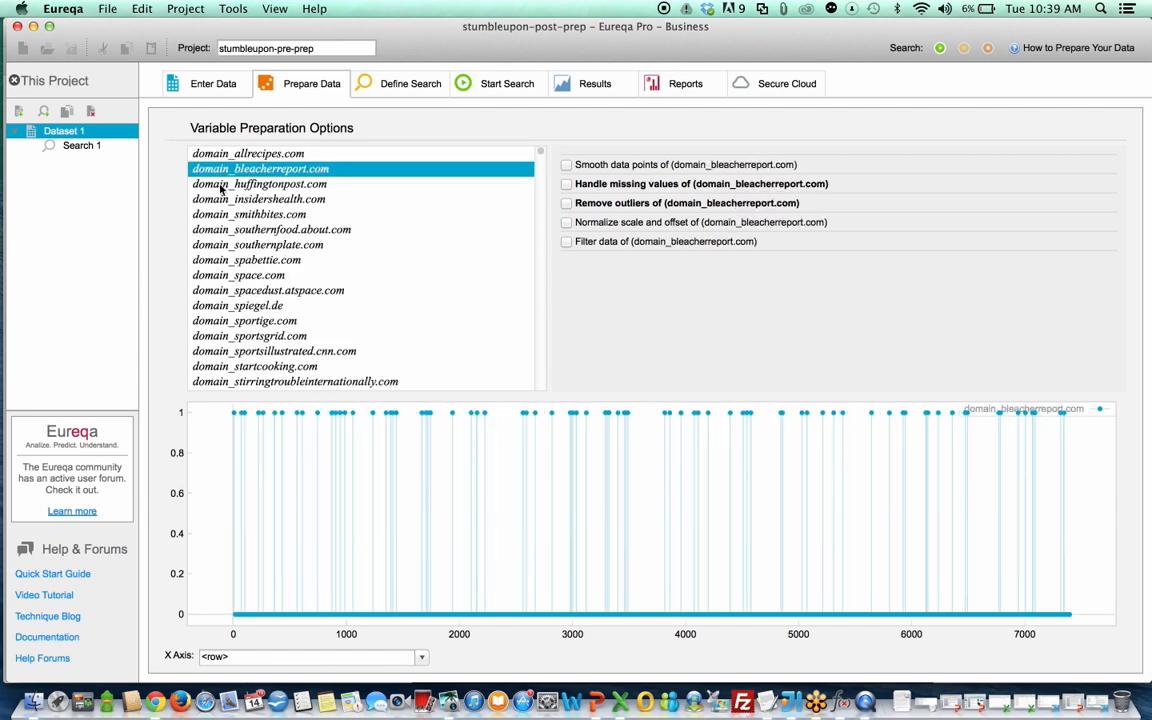
{"action": "left_click", "coordinate": [208, 185]}
{"action": "left_click", "coordinate": [233, 200]}
{"action": "left_click", "coordinate": [231, 215]}
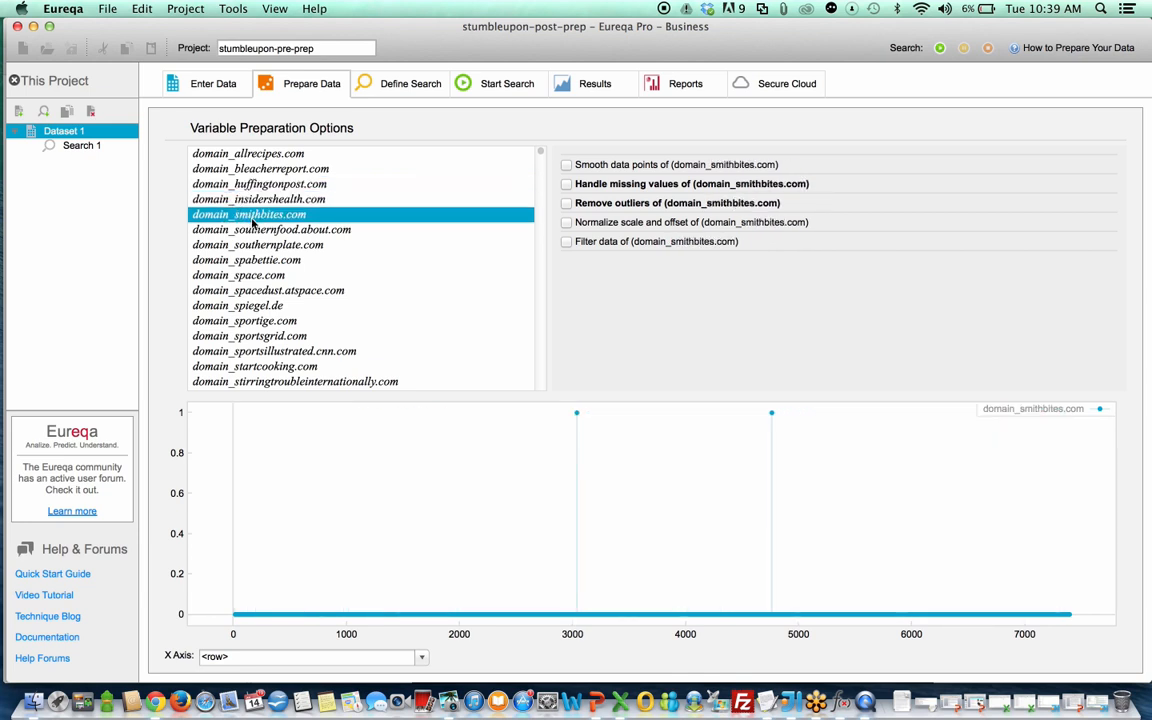
{"action": "left_click", "coordinate": [253, 230]}
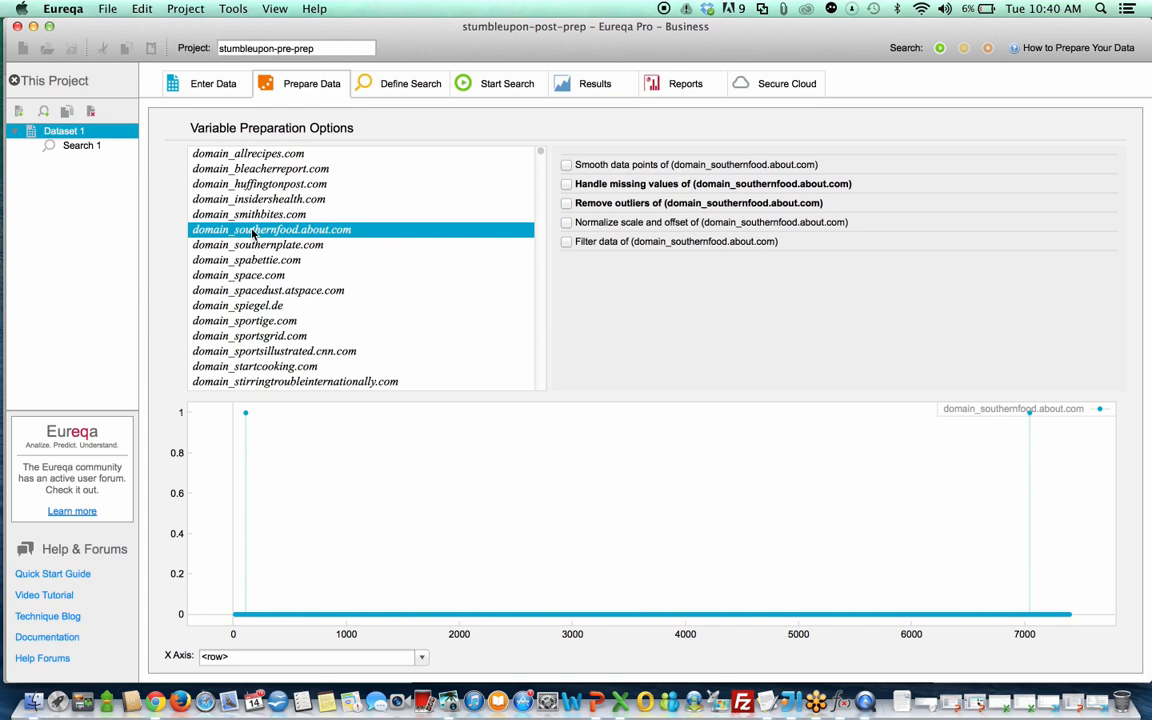
{"action": "left_click", "coordinate": [254, 276]}
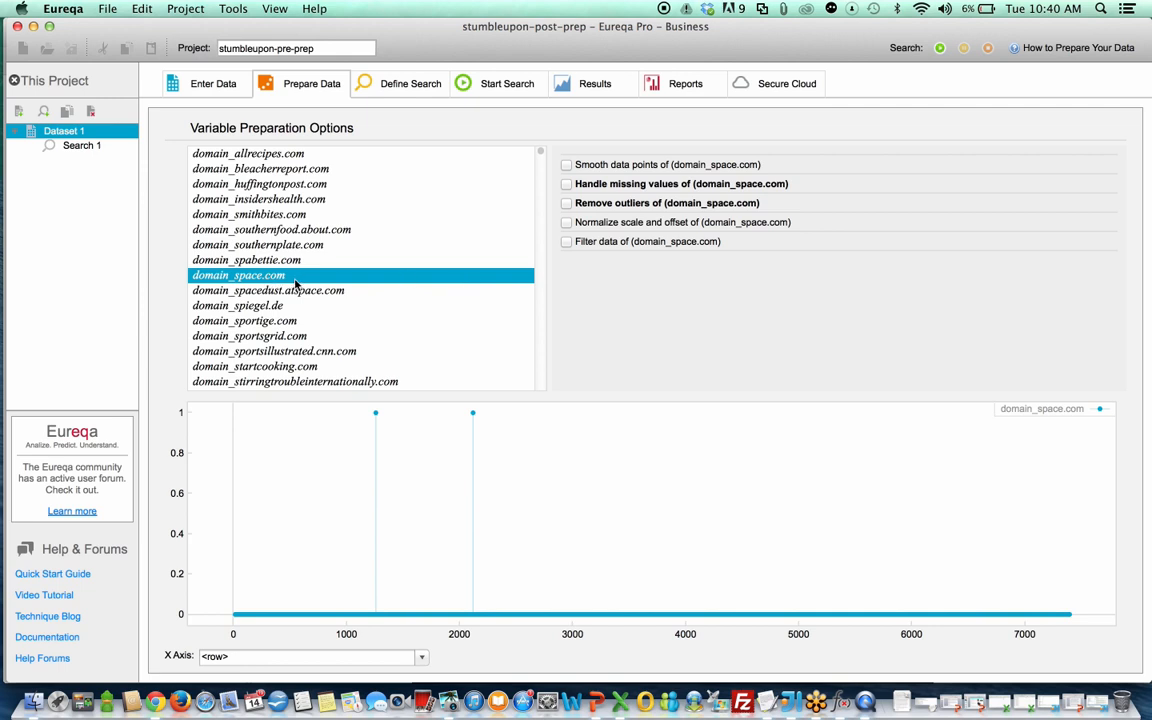
{"action": "scroll", "coordinate": [300, 285], "scroll_direction": "down", "scroll_amount": 5}
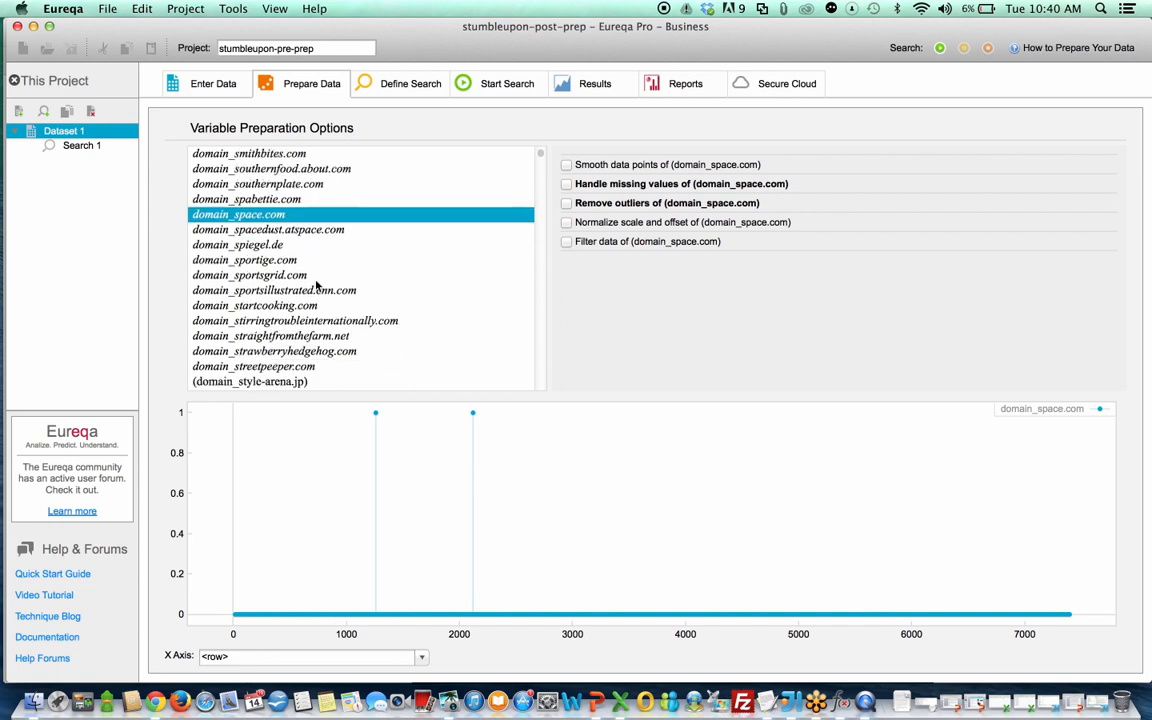
{"action": "scroll", "coordinate": [316, 287], "scroll_direction": "up", "scroll_amount": 3}
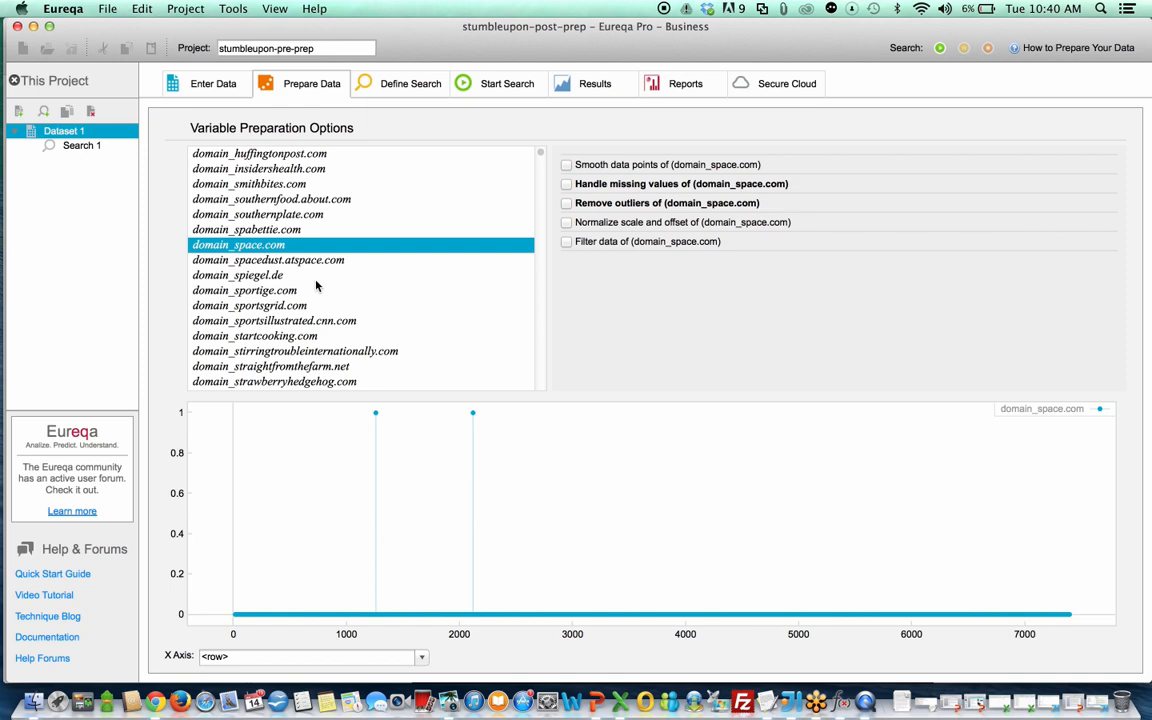
- Open the search definition and review the available error metrics, keeping Area Under ROC Error [AUC] selected
{"action": "left_click", "coordinate": [407, 89]}
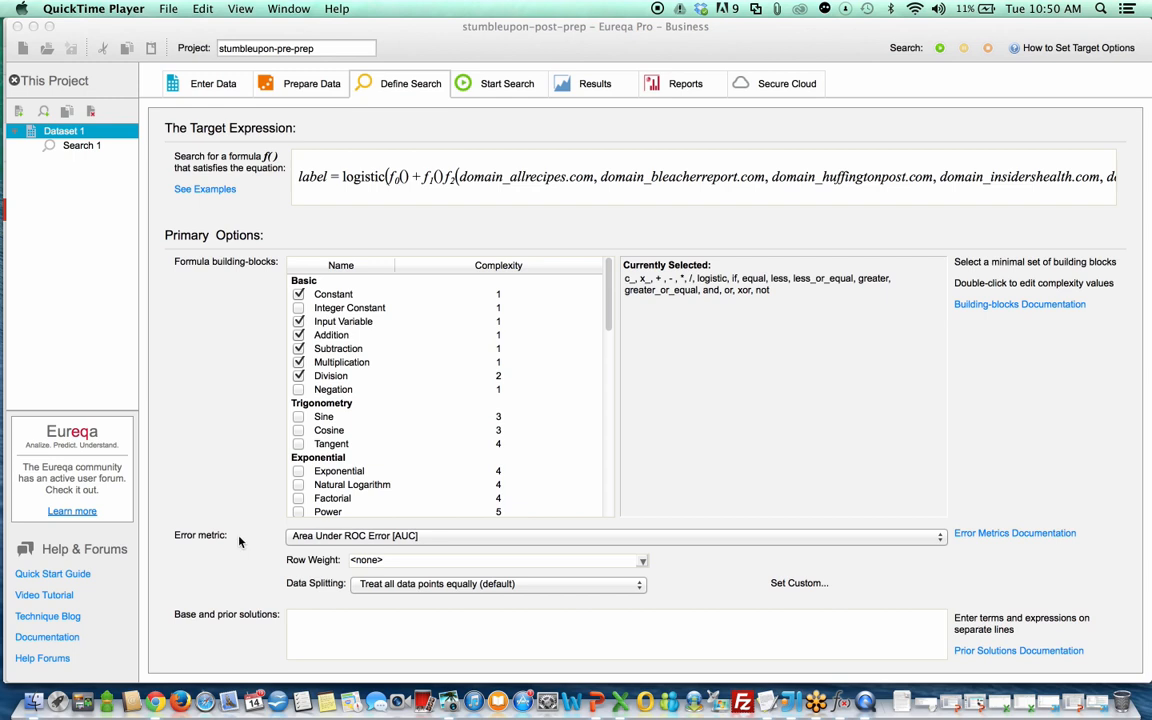
{"action": "left_click", "coordinate": [334, 536]}
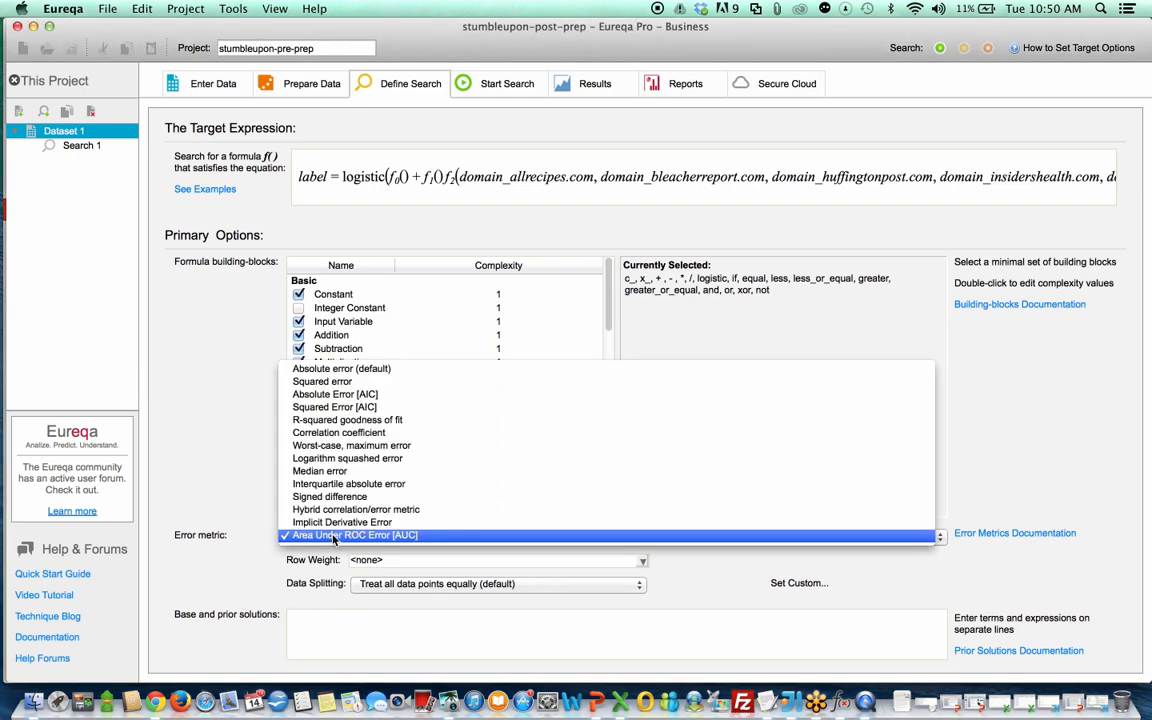
{"action": "left_click", "coordinate": [451, 536]}
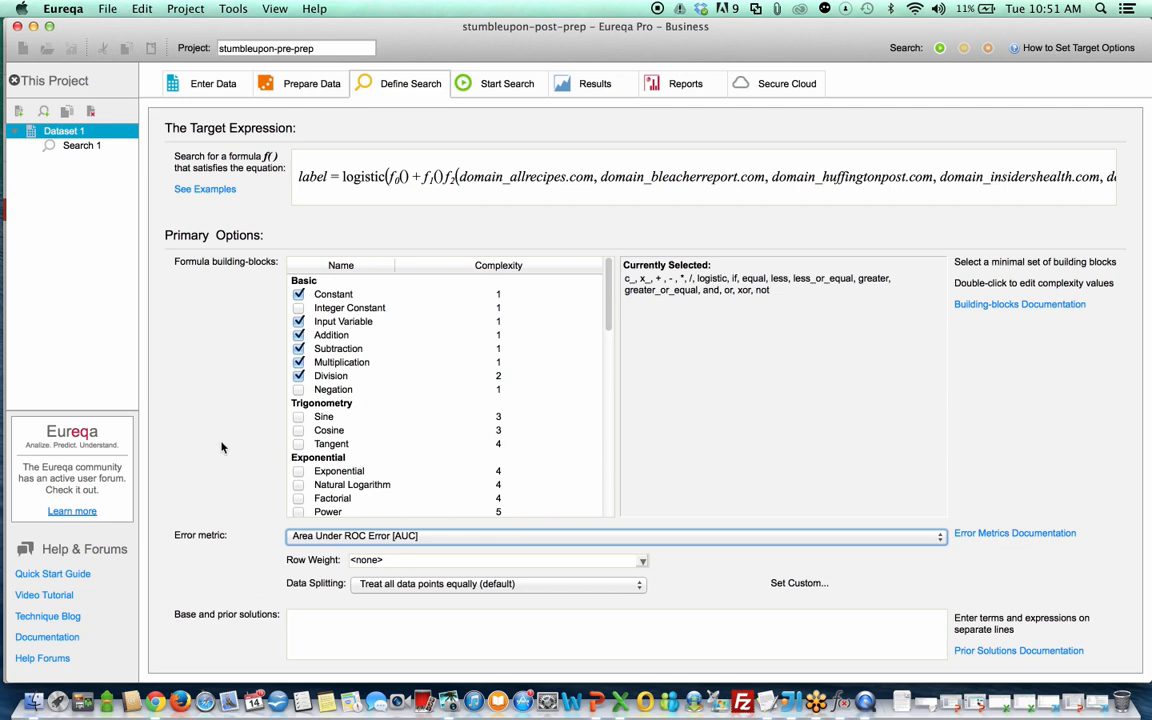
- Show the target expression for label as editable text to view its logistic form, and close the text view
{"action": "left_click", "coordinate": [368, 176]}
{"action": "left_click", "coordinate": [368, 176]}
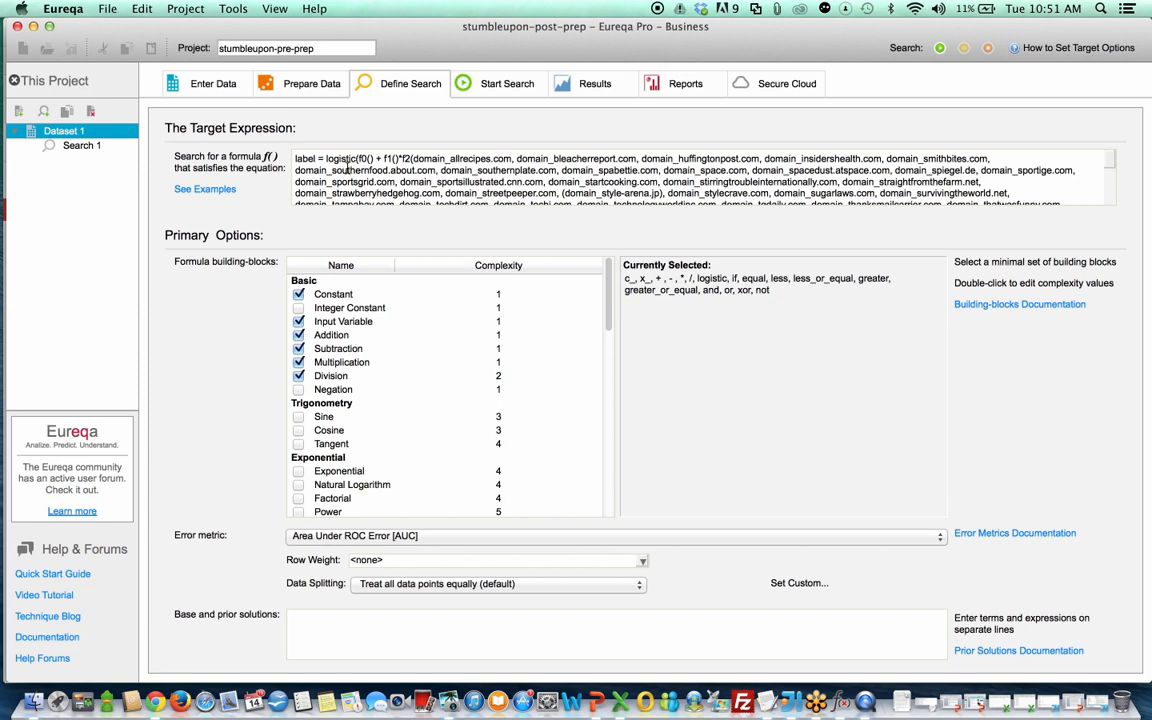
{"action": "left_click", "coordinate": [247, 342]}
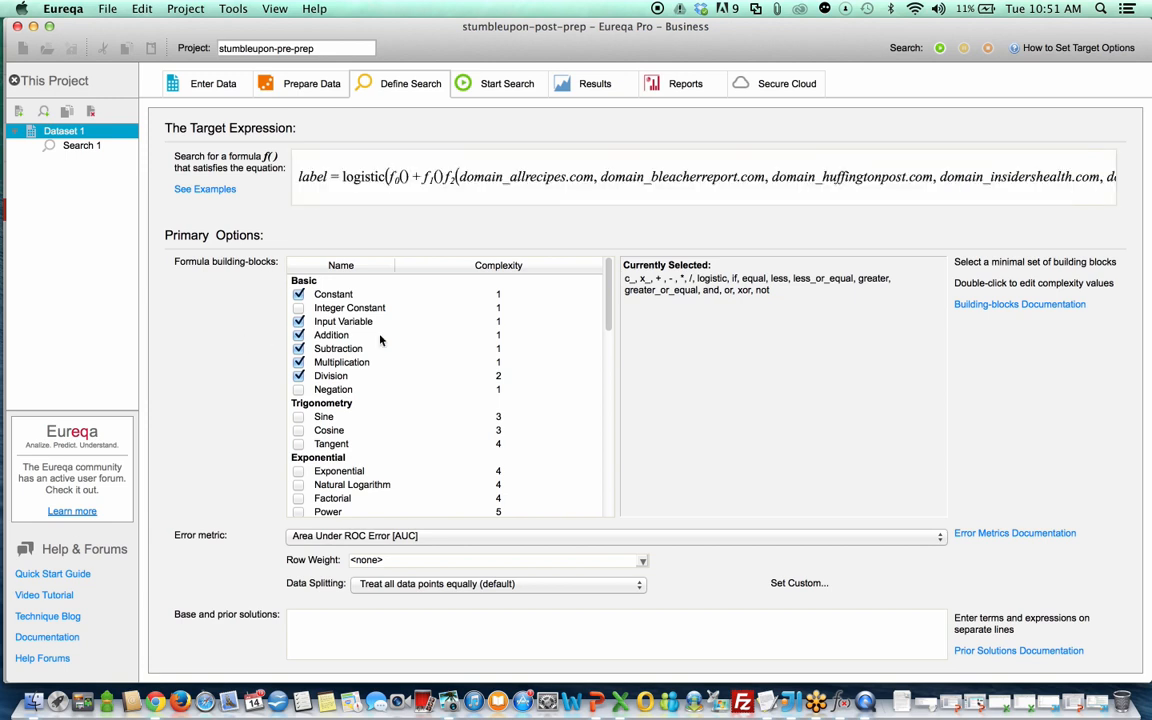
- Examine the formula building-blocks from Basic through Squashing and History to the Logical operators
{"action": "scroll", "coordinate": [380, 341], "scroll_direction": "down", "scroll_amount": 2}
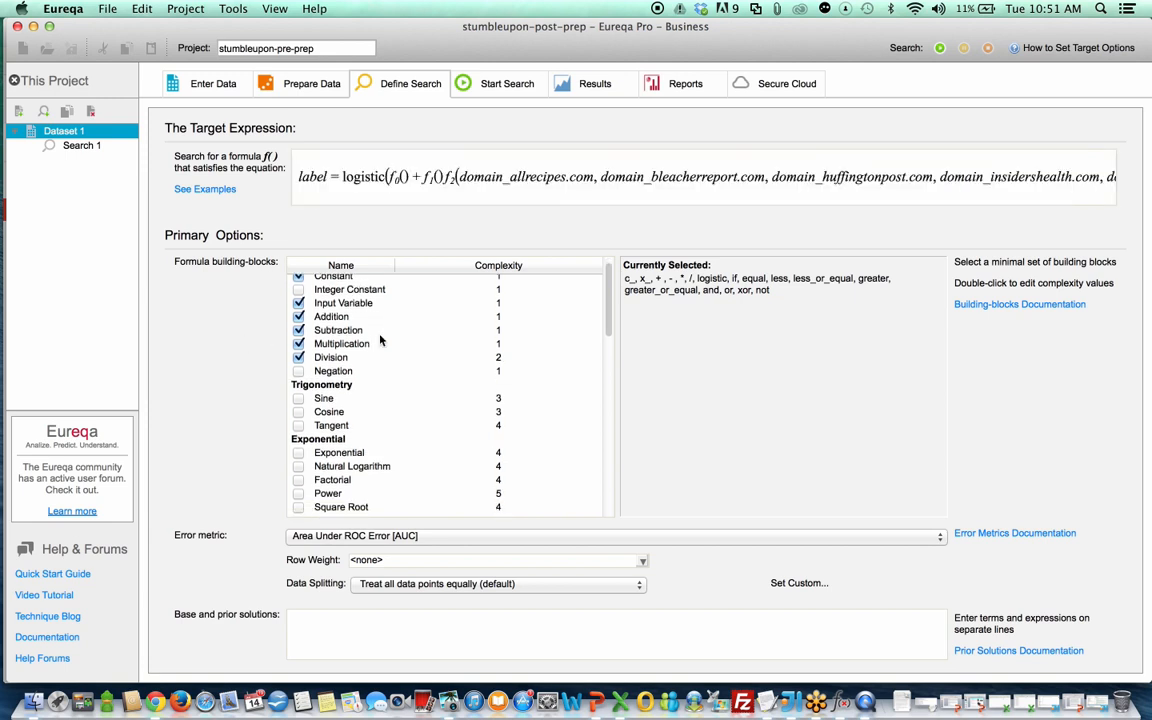
{"action": "scroll", "coordinate": [380, 341], "scroll_direction": "down", "scroll_amount": 2}
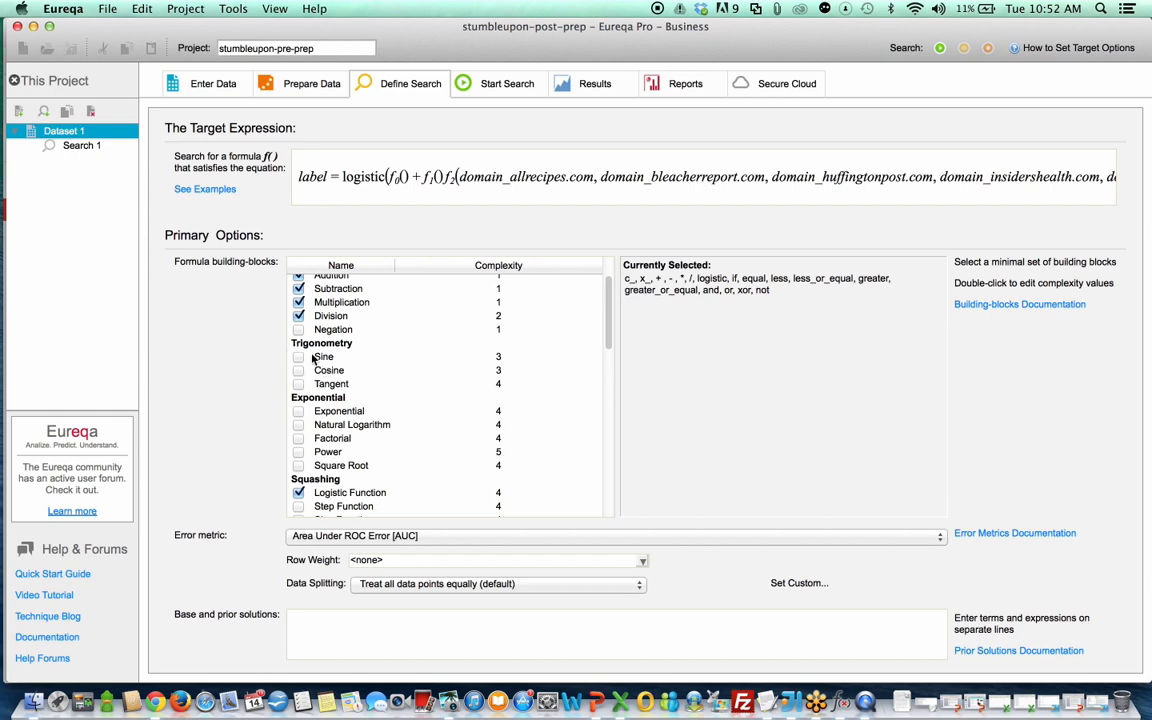
{"action": "scroll", "coordinate": [376, 440], "scroll_direction": "down", "scroll_amount": 3}
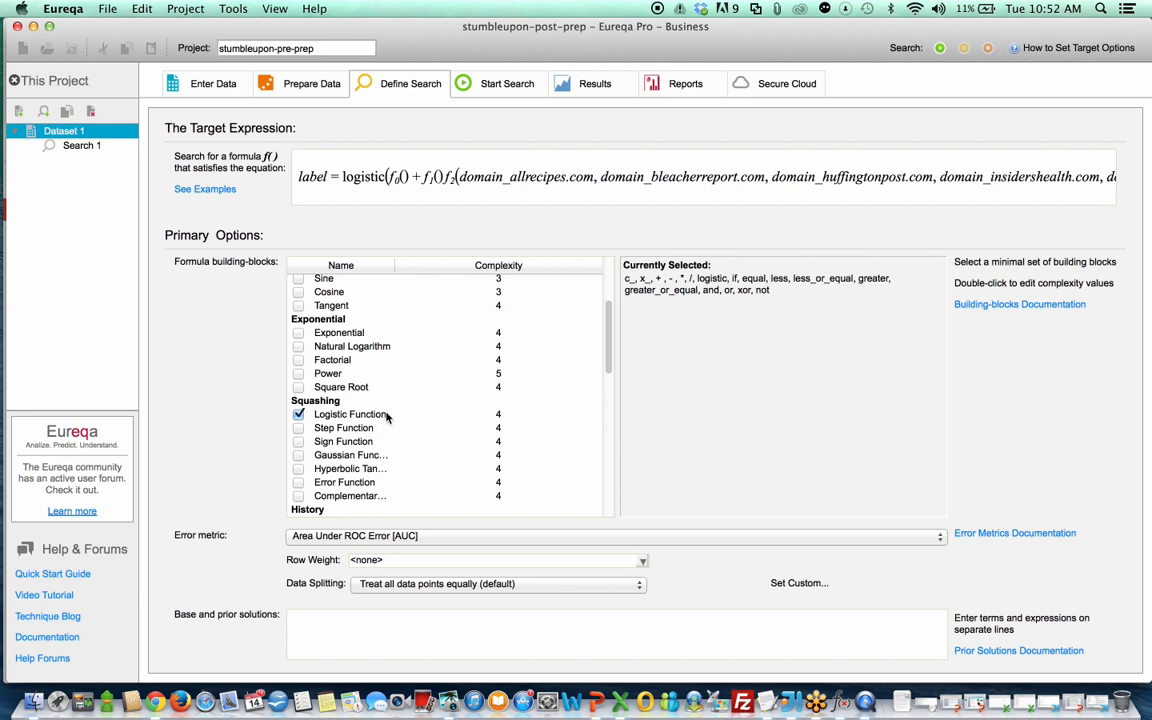
{"action": "scroll", "coordinate": [386, 418], "scroll_direction": "down", "scroll_amount": 5}
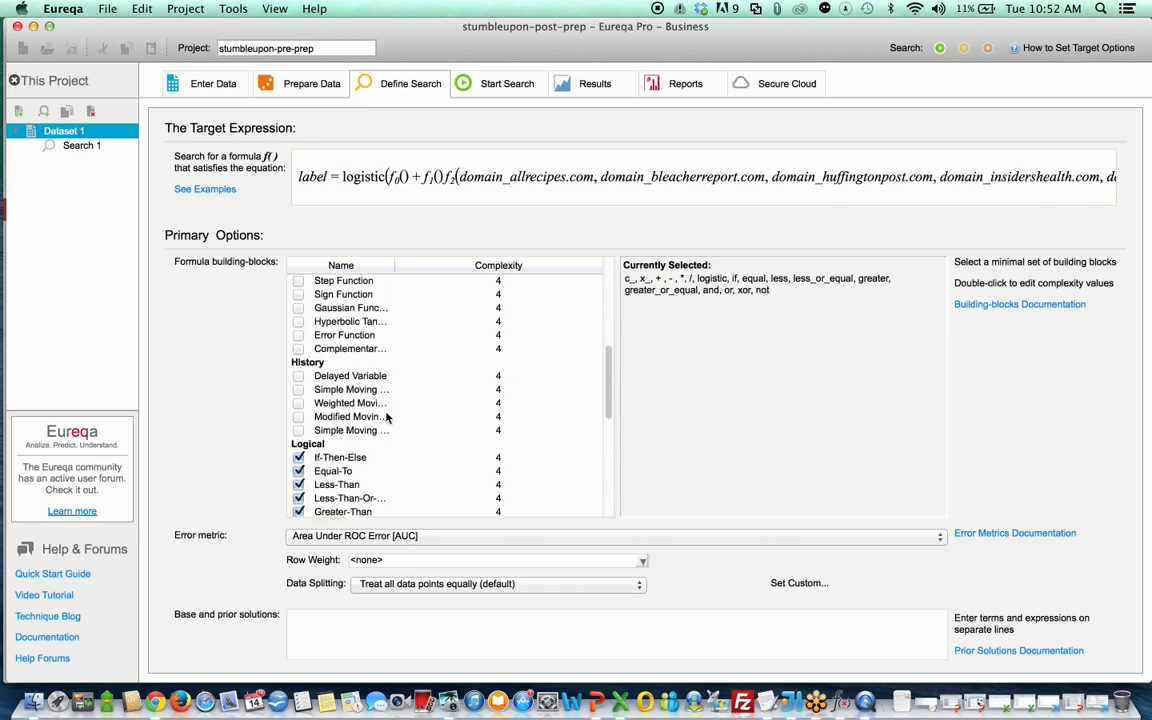
{"action": "scroll", "coordinate": [387, 418], "scroll_direction": "down", "scroll_amount": 3}
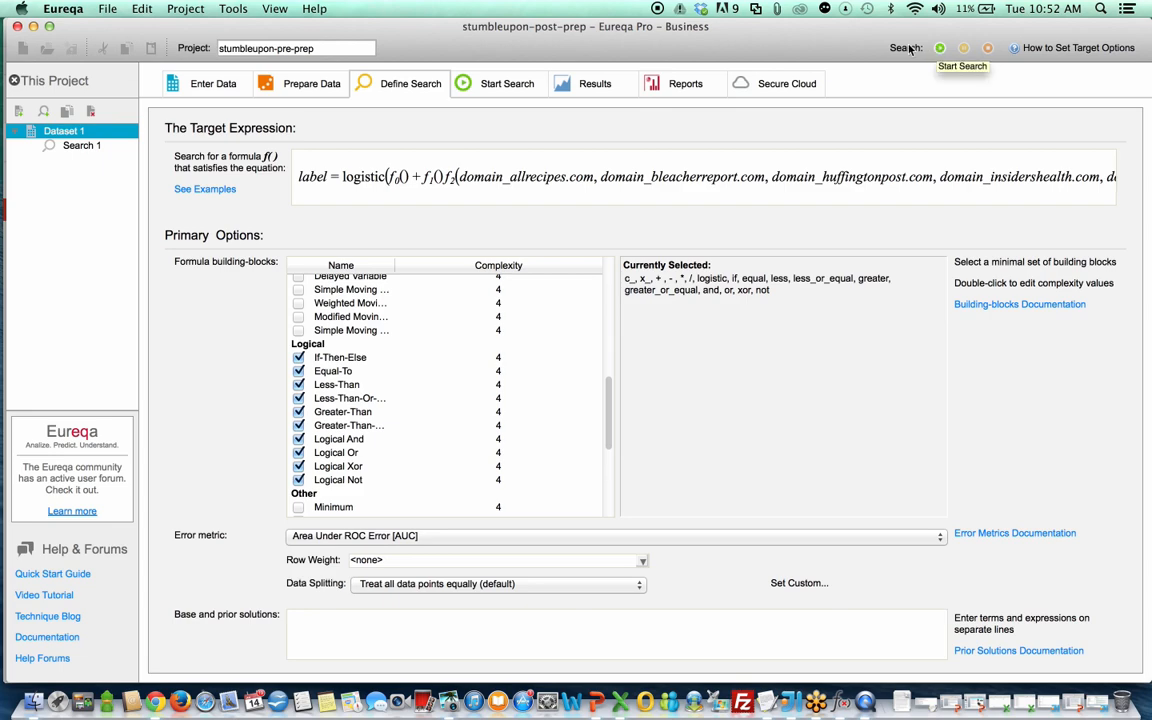
- Go on to the search results and examine the size 29 solution's details, selecting its Primary Objective value
{"action": "left_click", "coordinate": [506, 80]}
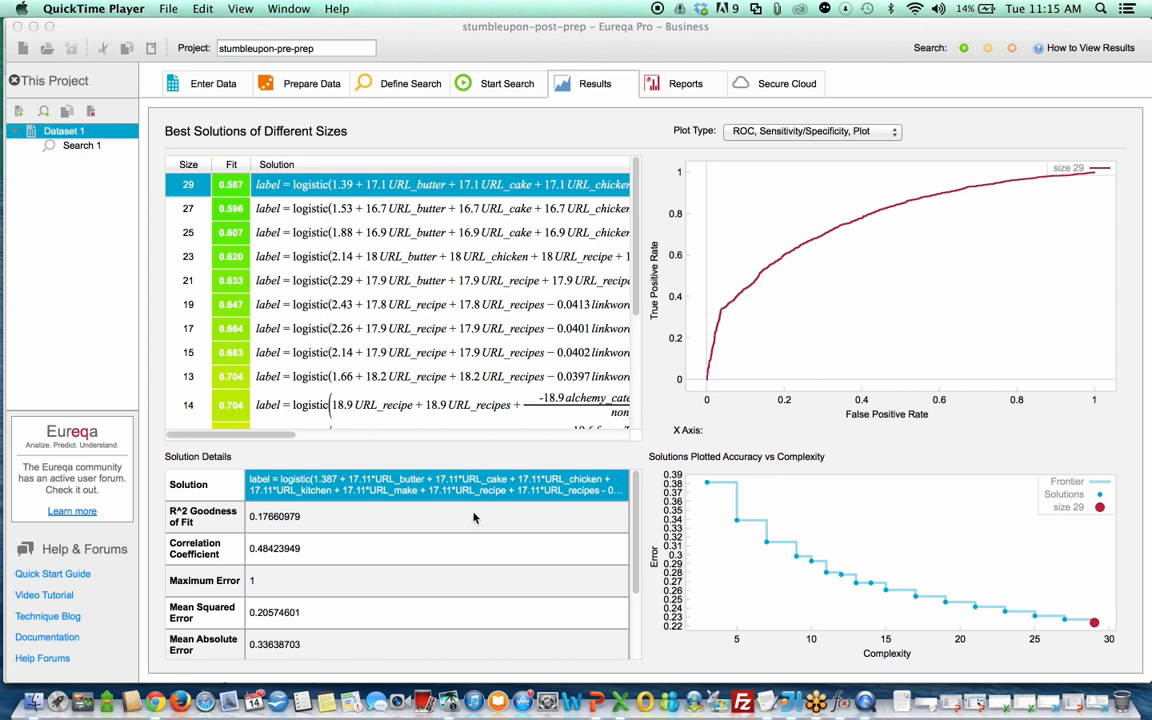
{"action": "scroll", "coordinate": [475, 518], "scroll_direction": "down", "scroll_amount": 2}
{"action": "scroll", "coordinate": [475, 520], "scroll_direction": "up", "scroll_amount": 2}
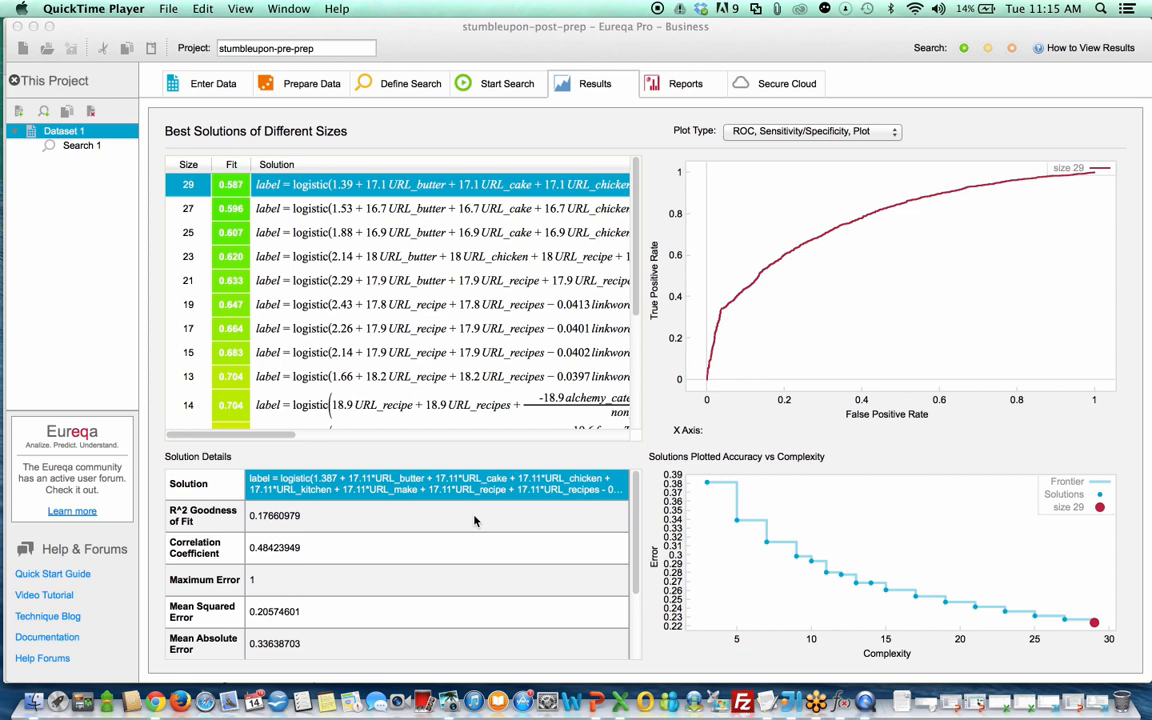
{"action": "scroll", "coordinate": [433, 528], "scroll_direction": "down", "scroll_amount": 3}
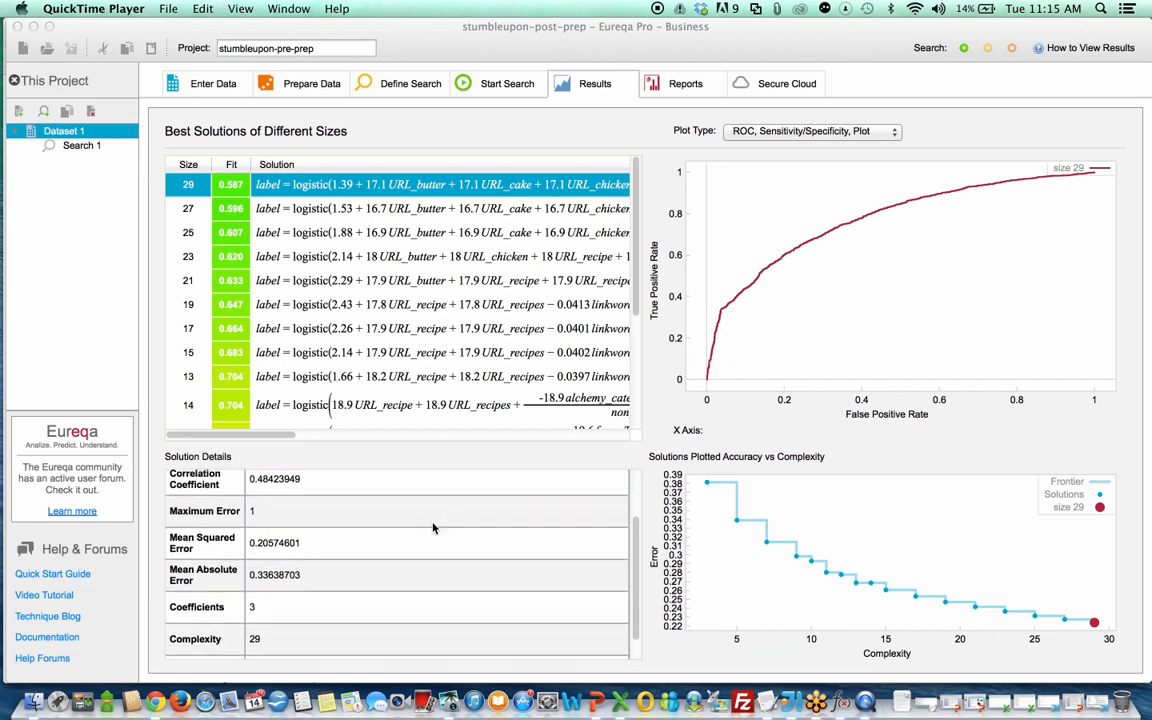
{"action": "scroll", "coordinate": [433, 528], "scroll_direction": "down", "scroll_amount": 2}
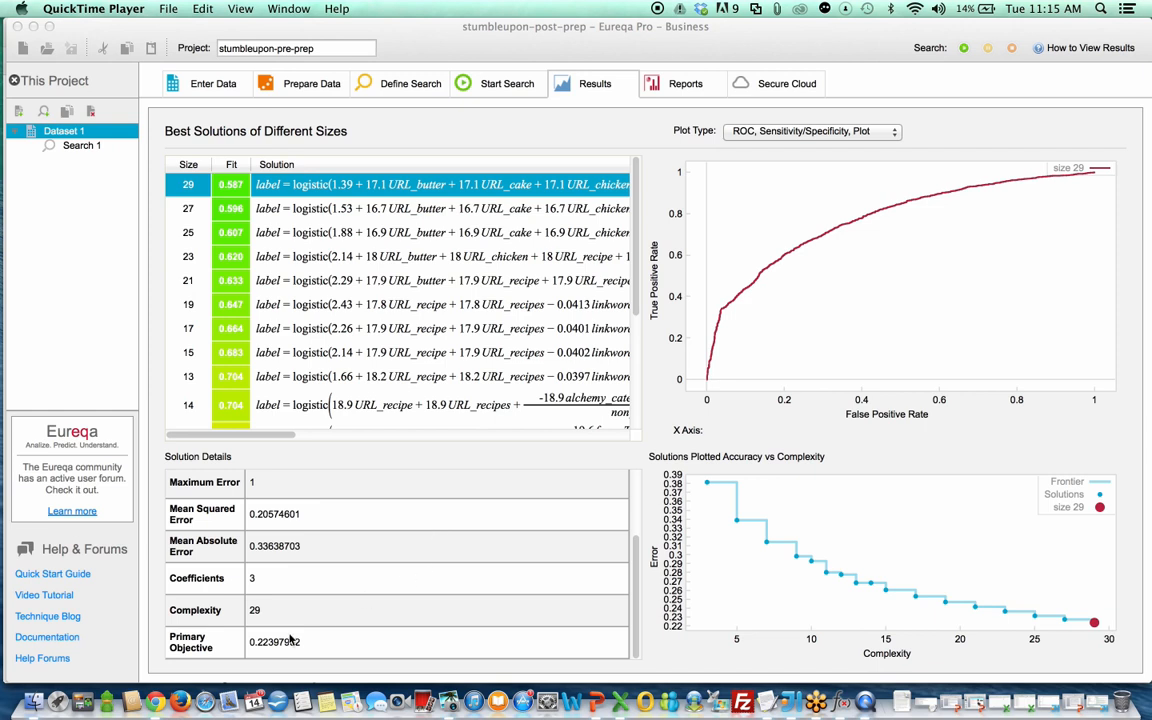
{"action": "left_click", "coordinate": [171, 642]}
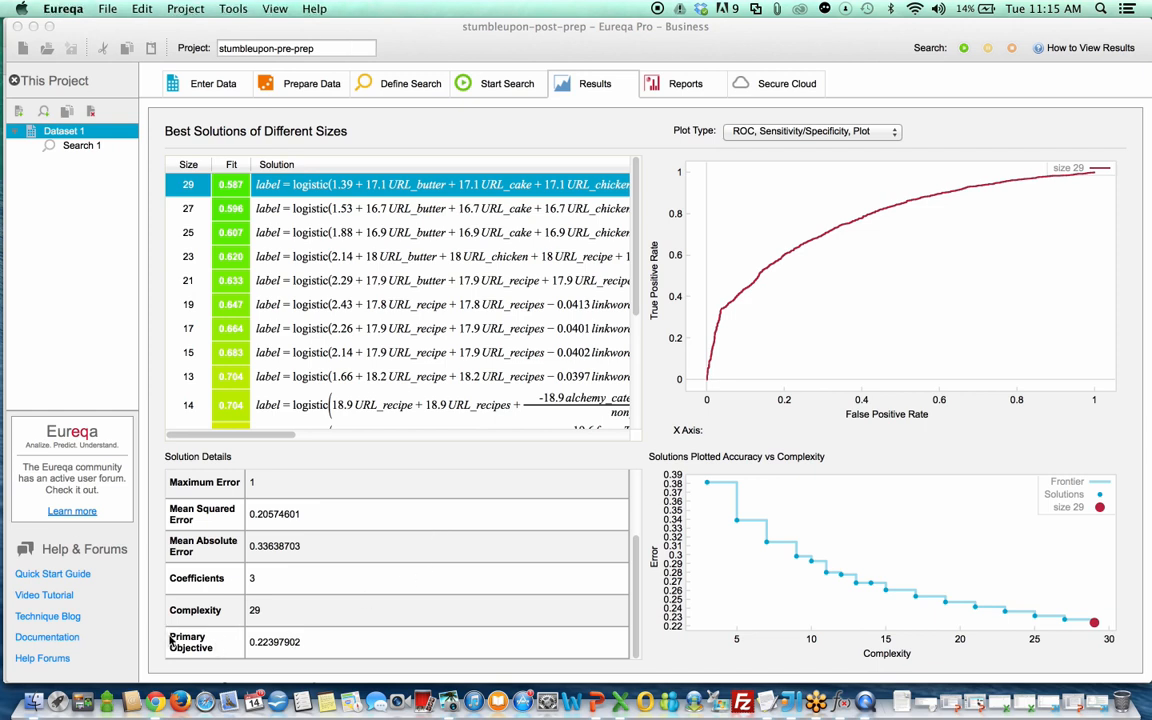
{"action": "left_click", "coordinate": [314, 649]}
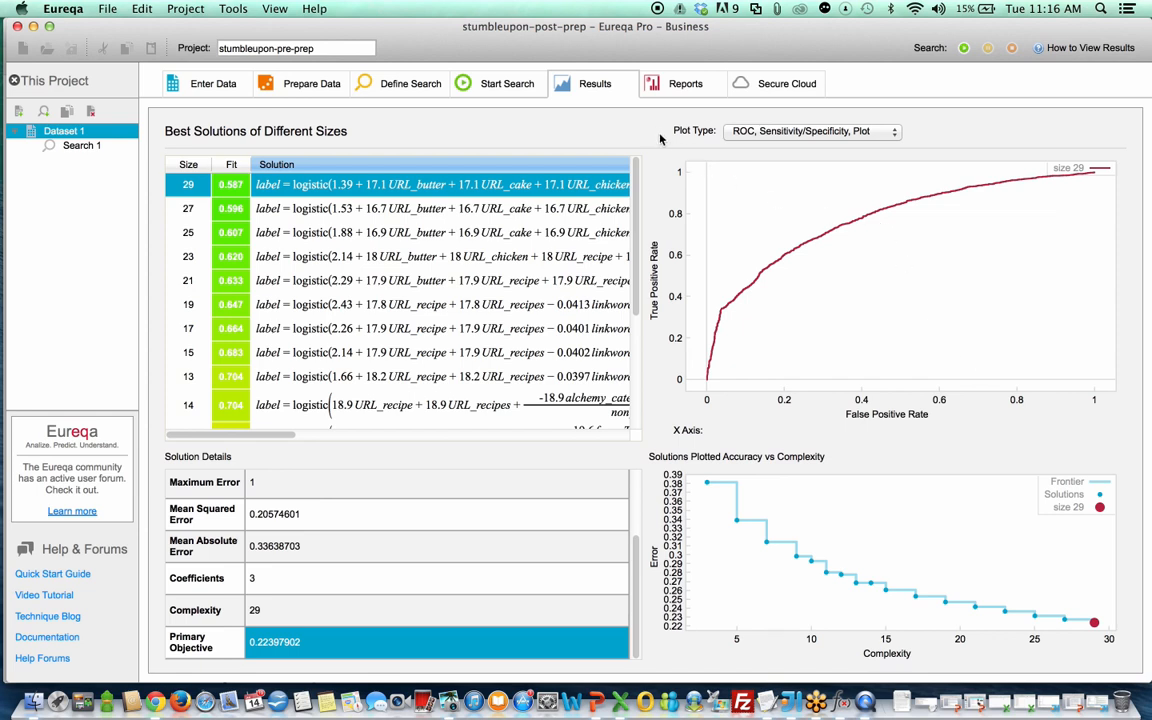
- Check the available plot types, compare the ROC curves of the size 29, 27 and 25 solutions, and reselect only size 29
{"action": "left_click", "coordinate": [789, 131]}
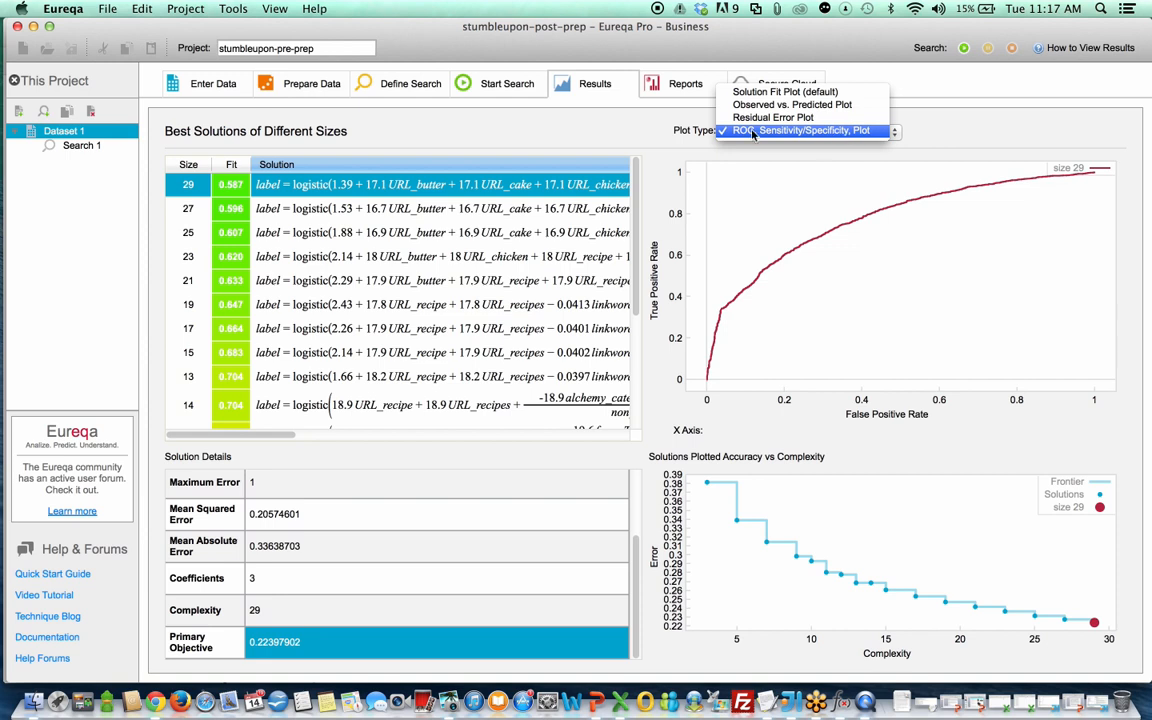
{"action": "left_click", "coordinate": [581, 124]}
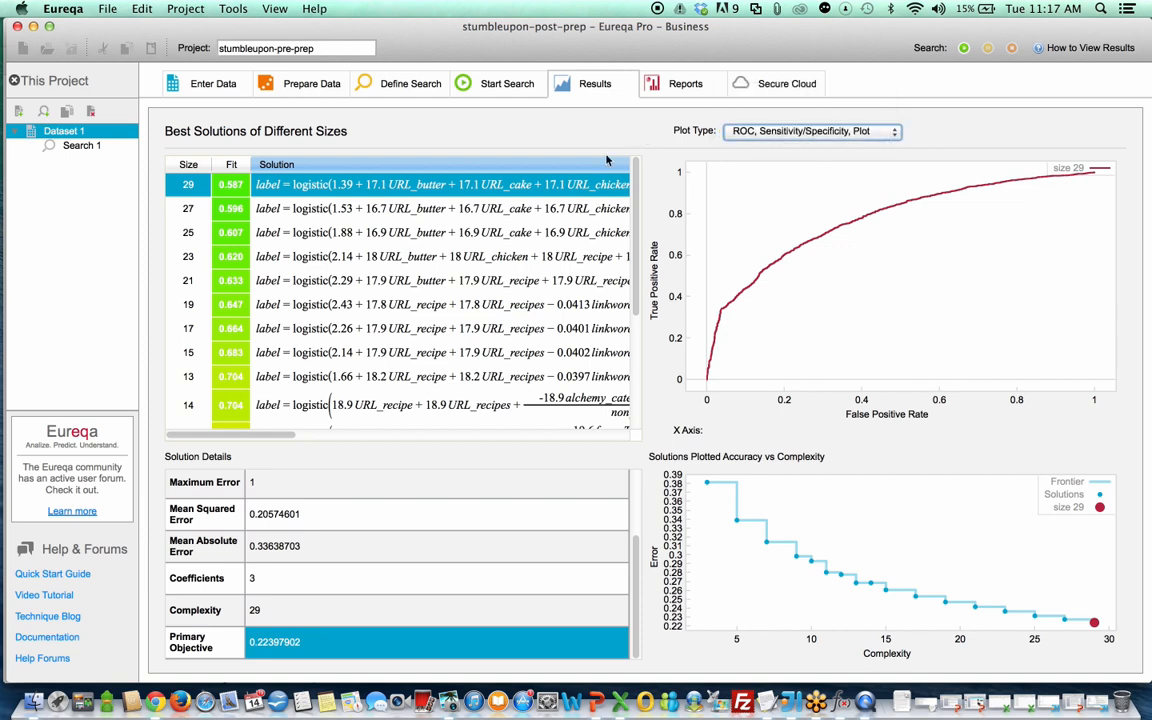
{"action": "left_click", "coordinate": [521, 236], "text": "shift"}
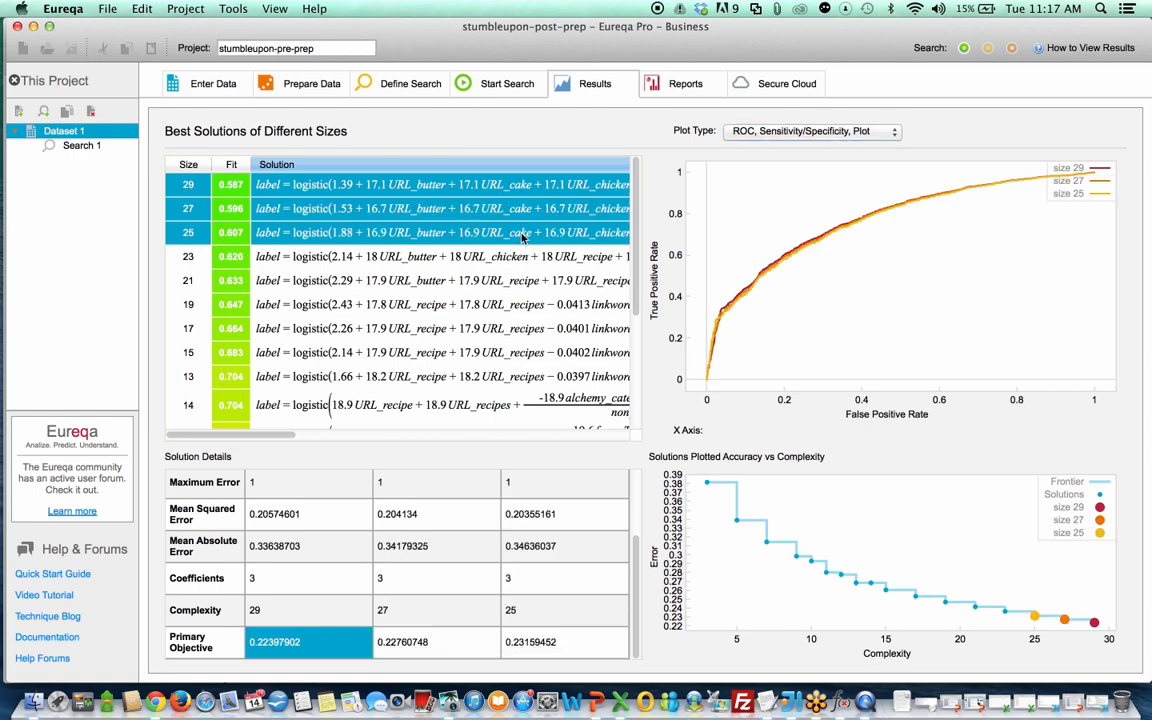
{"action": "scroll", "coordinate": [402, 500], "scroll_direction": "up", "scroll_amount": 3}
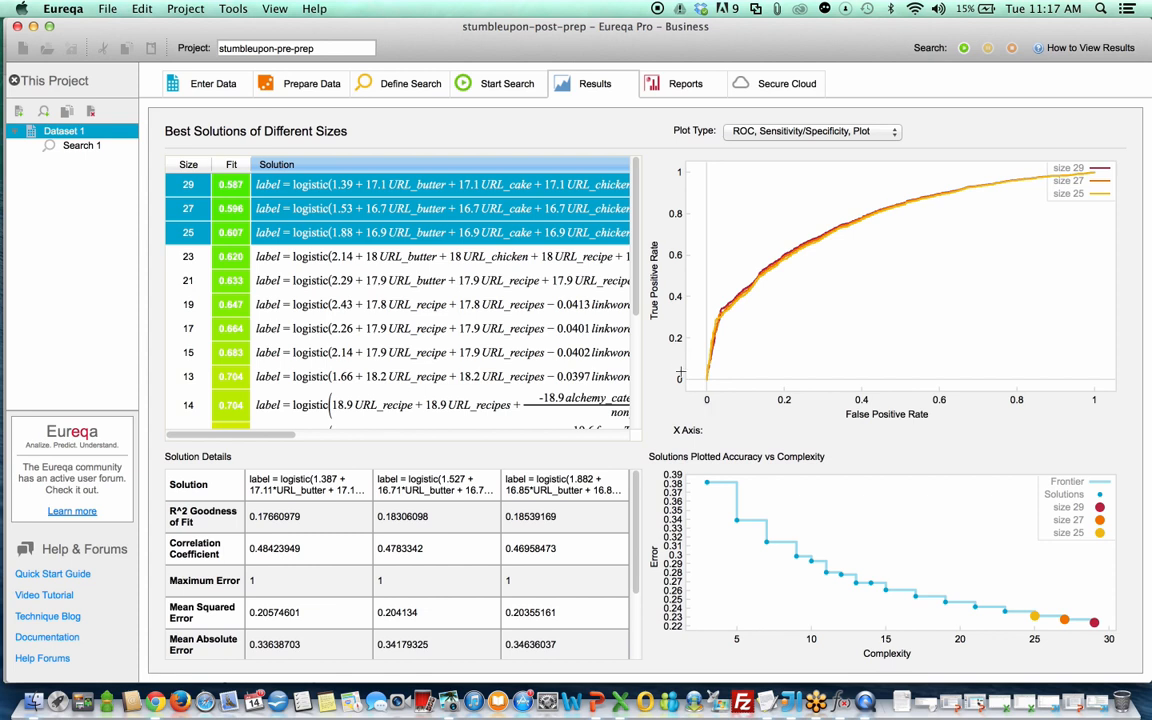
{"action": "left_click", "coordinate": [433, 190]}
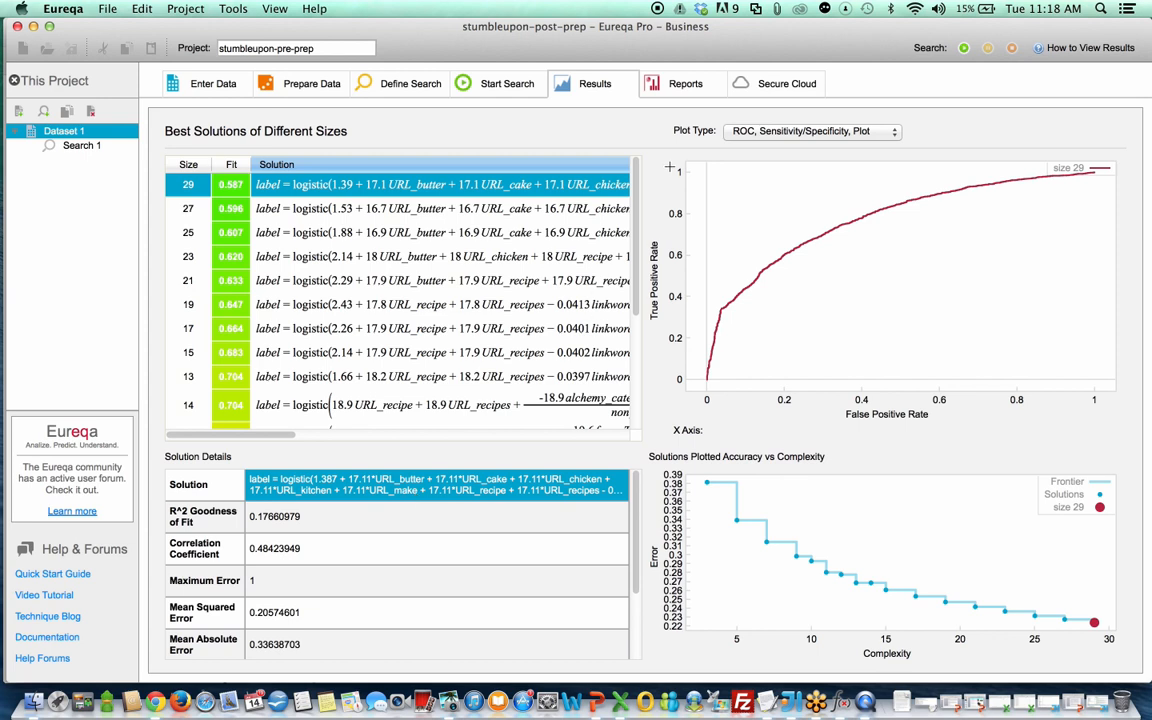
- Open the summary report and examine its variable occurrence charts and the list of unused variables
{"action": "left_click", "coordinate": [689, 86]}
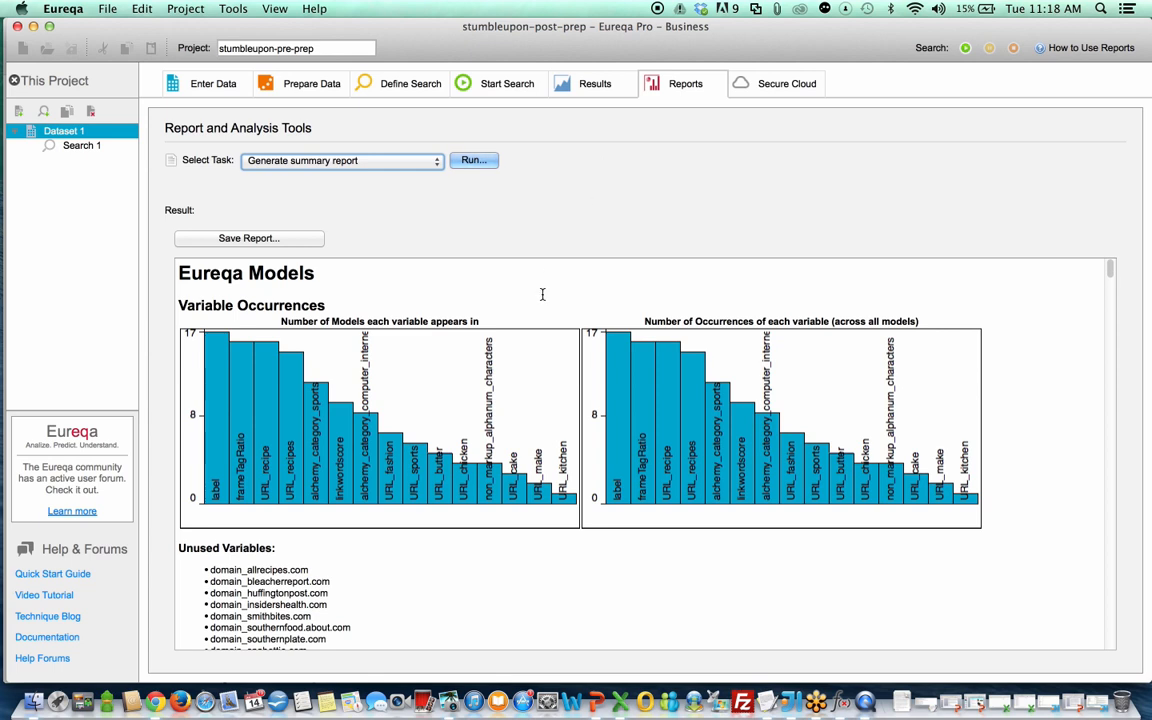
{"action": "scroll", "coordinate": [542, 294], "scroll_direction": "down", "scroll_amount": 1}
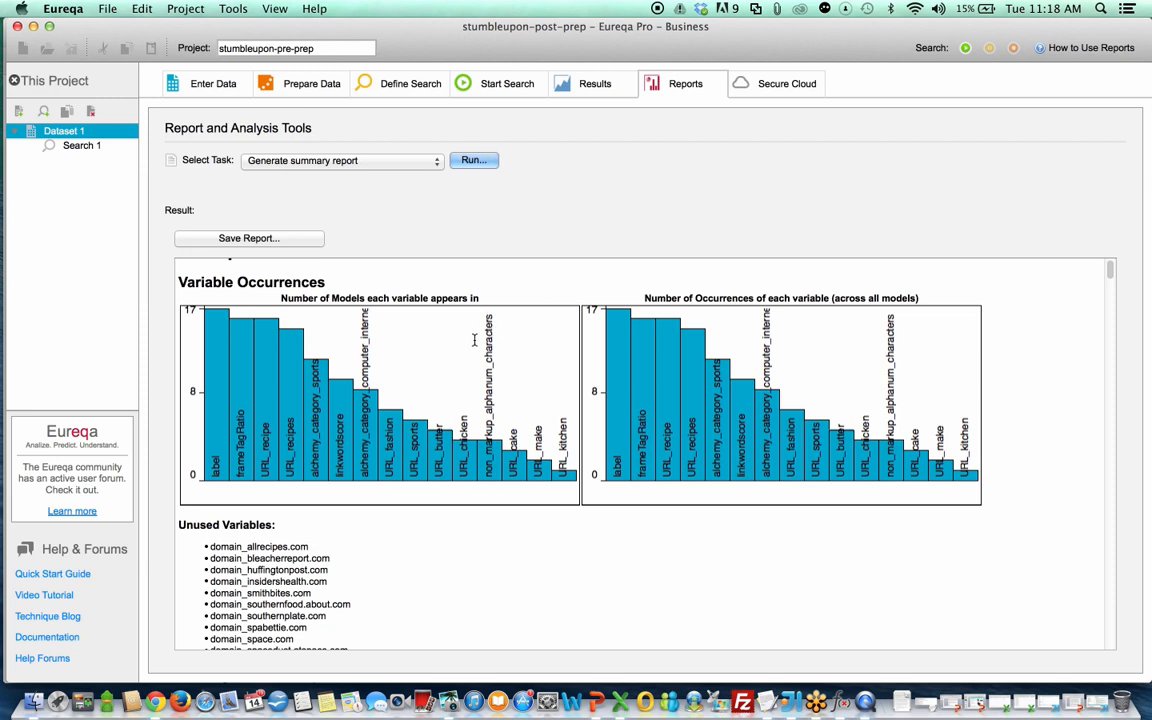
{"action": "scroll", "coordinate": [453, 349], "scroll_direction": "down", "scroll_amount": 2}
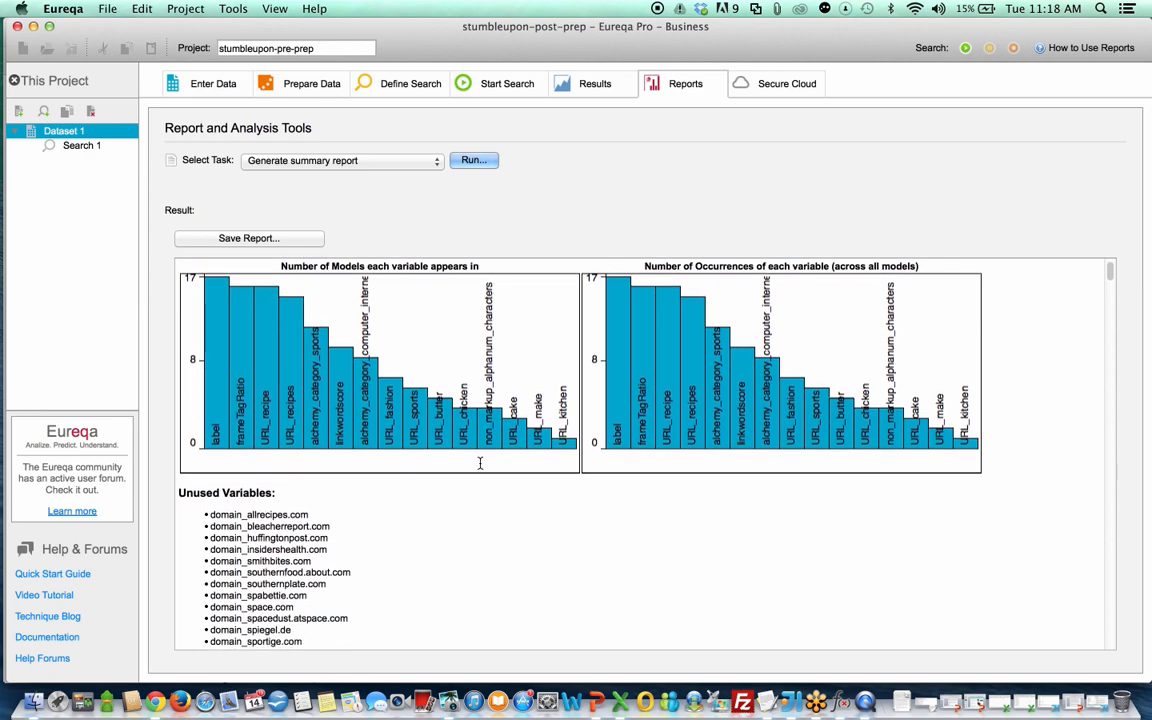
- Read the rest of the summary report, from the variable occurrence charts through the unused variables to the Model List with its formulas and plots
{"action": "scroll", "coordinate": [480, 463], "scroll_direction": "up", "scroll_amount": 1}
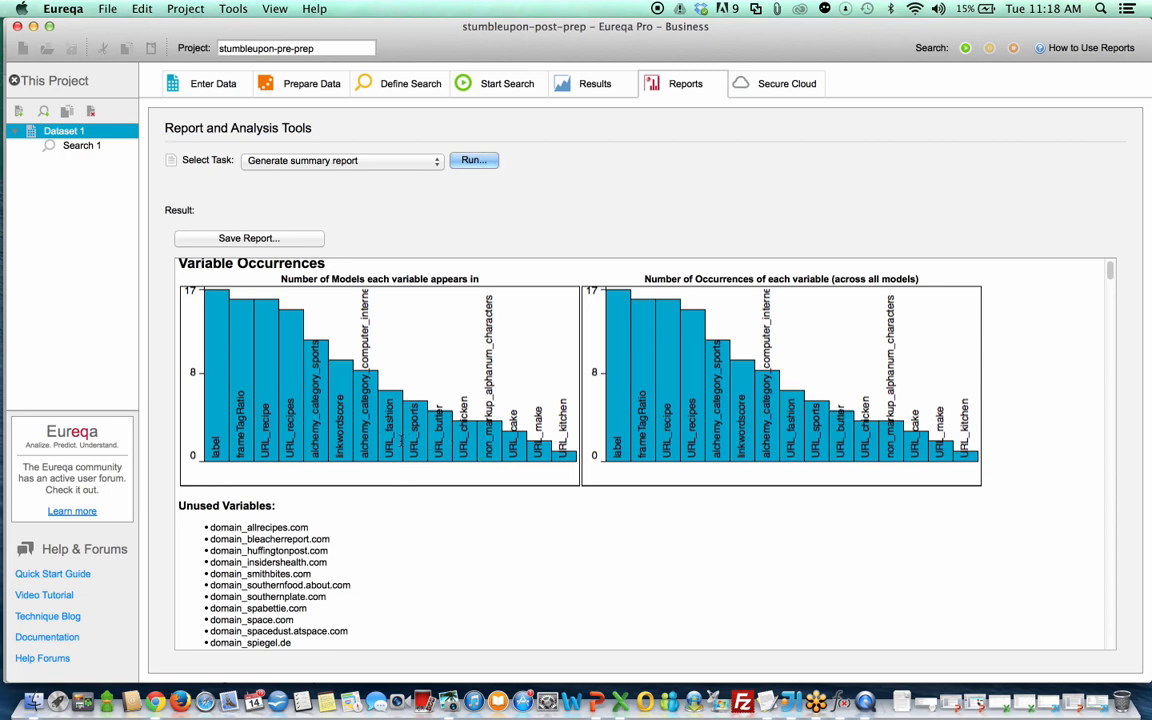
{"action": "scroll", "coordinate": [411, 581], "scroll_direction": "down", "scroll_amount": 5}
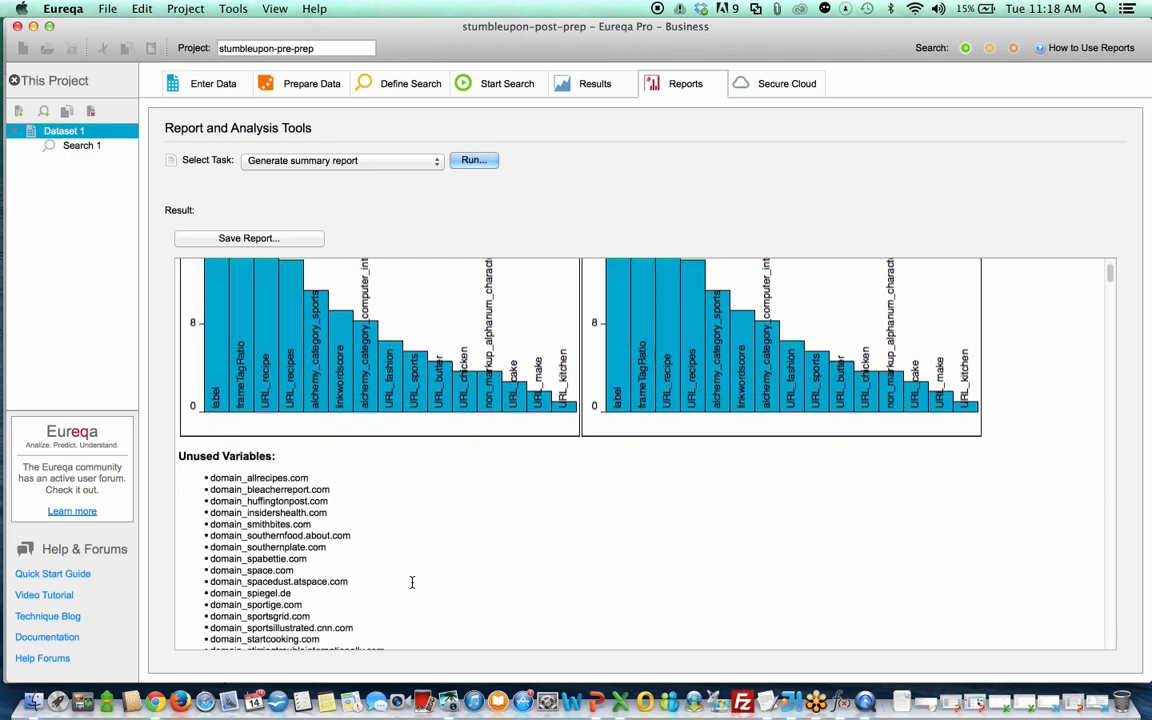
{"action": "scroll", "coordinate": [411, 581], "scroll_direction": "down", "scroll_amount": 10}
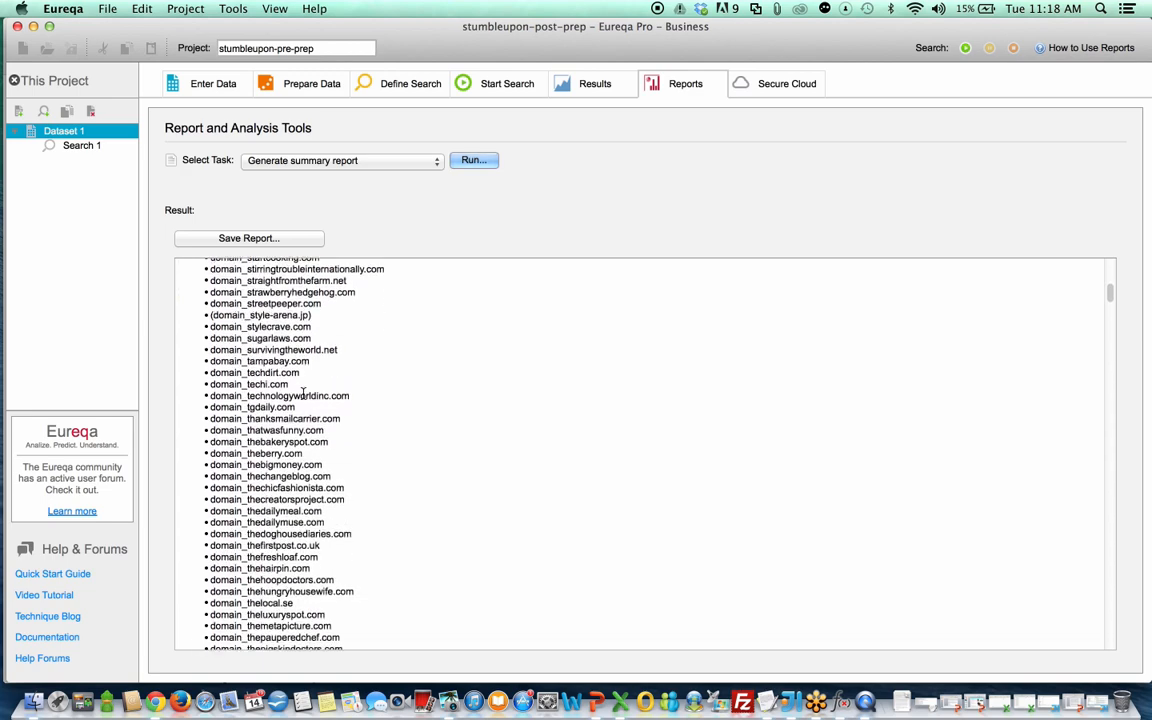
{"action": "scroll", "coordinate": [302, 394], "scroll_direction": "down", "scroll_amount": 20}
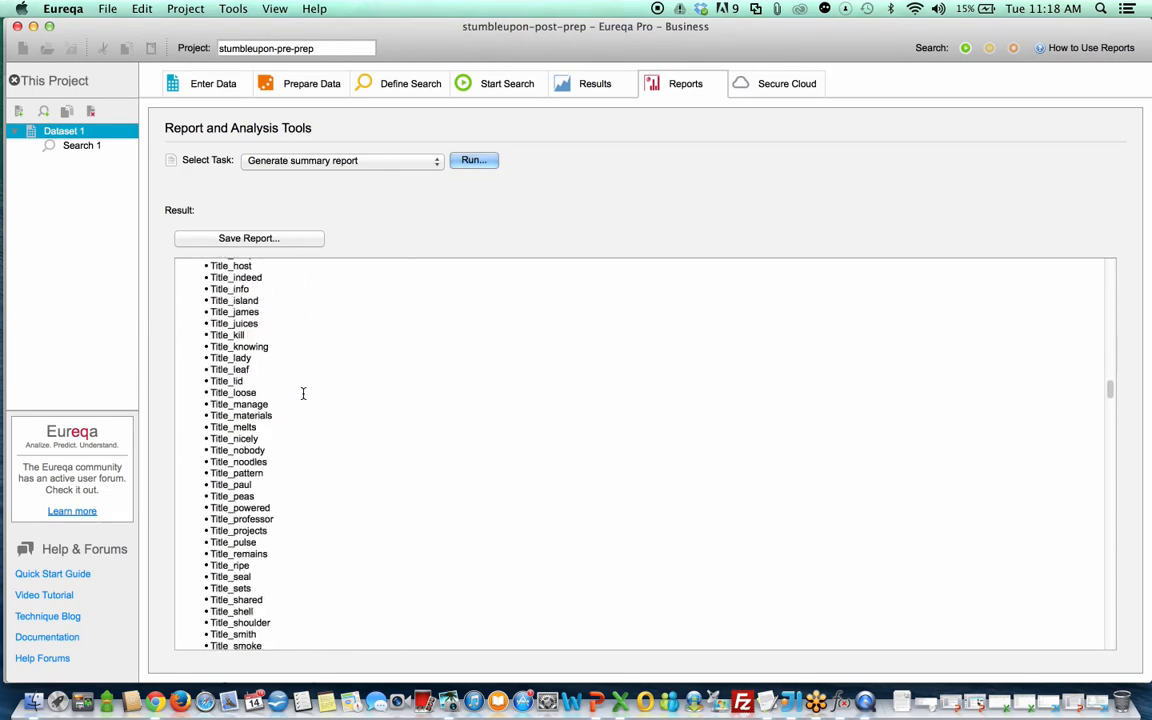
{"action": "scroll", "coordinate": [303, 394], "scroll_direction": "down", "scroll_amount": 20}
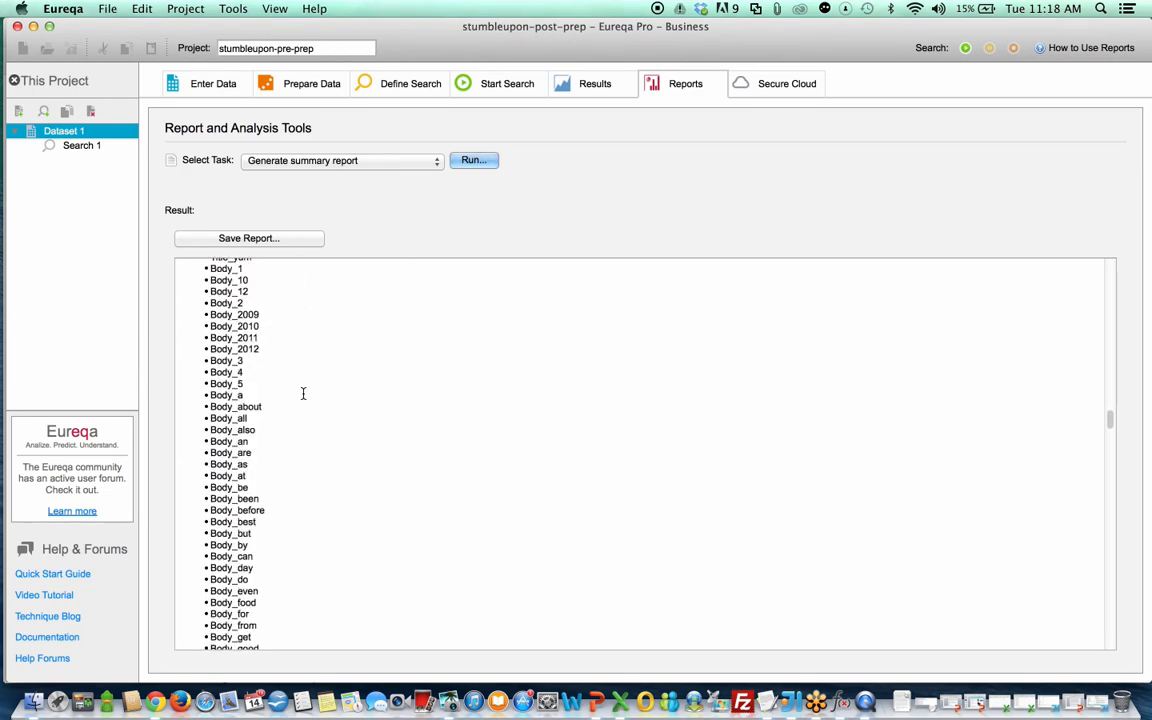
{"action": "scroll", "coordinate": [303, 394], "scroll_direction": "down", "scroll_amount": 20}
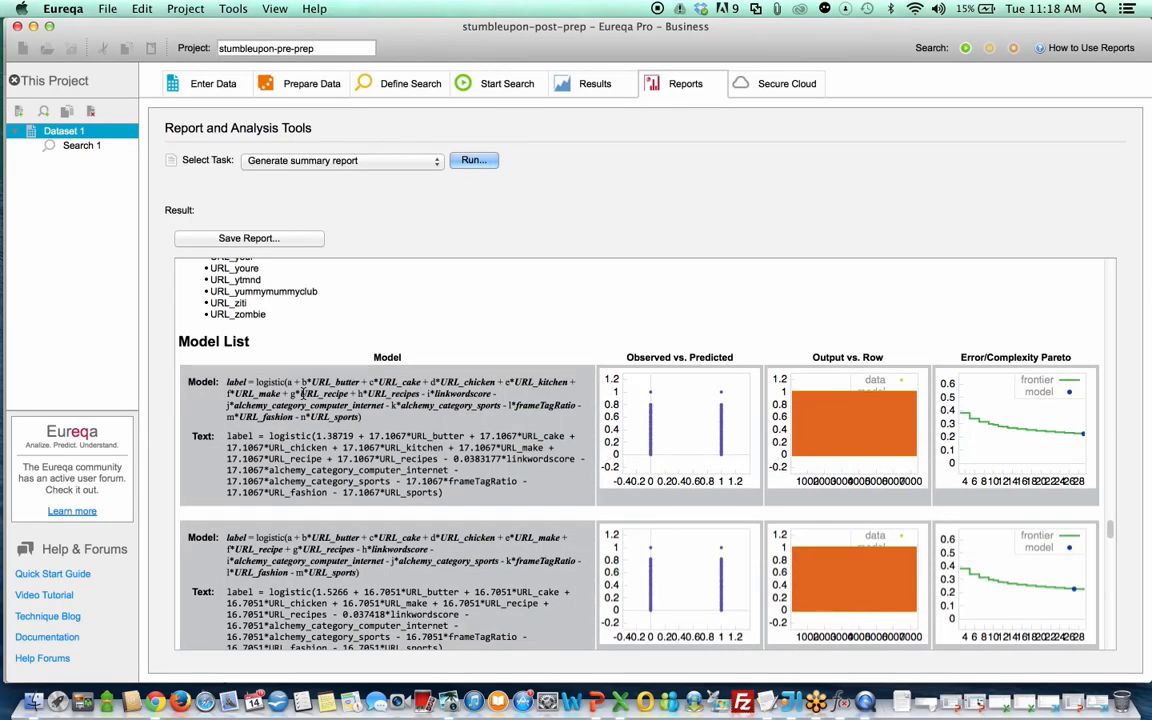
{"action": "scroll", "coordinate": [302, 394], "scroll_direction": "down", "scroll_amount": 2}
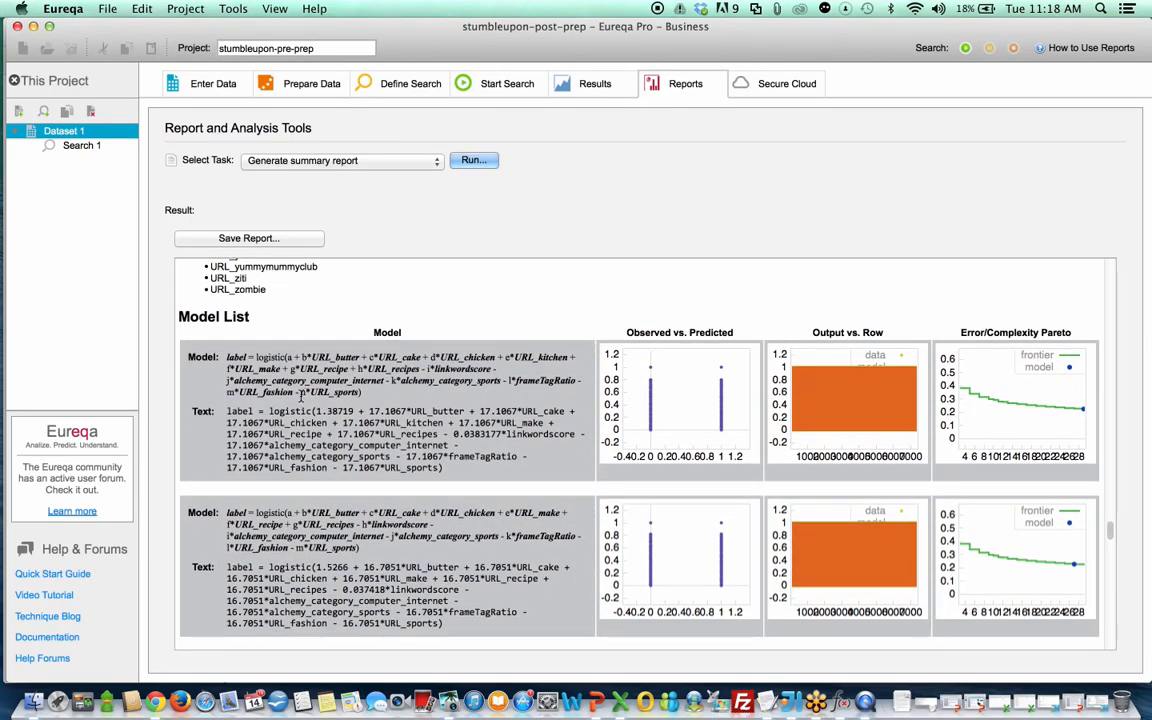
{"action": "scroll", "coordinate": [300, 395], "scroll_direction": "down", "scroll_amount": 2}
{"action": "scroll", "coordinate": [300, 395], "scroll_direction": "down", "scroll_amount": 2}
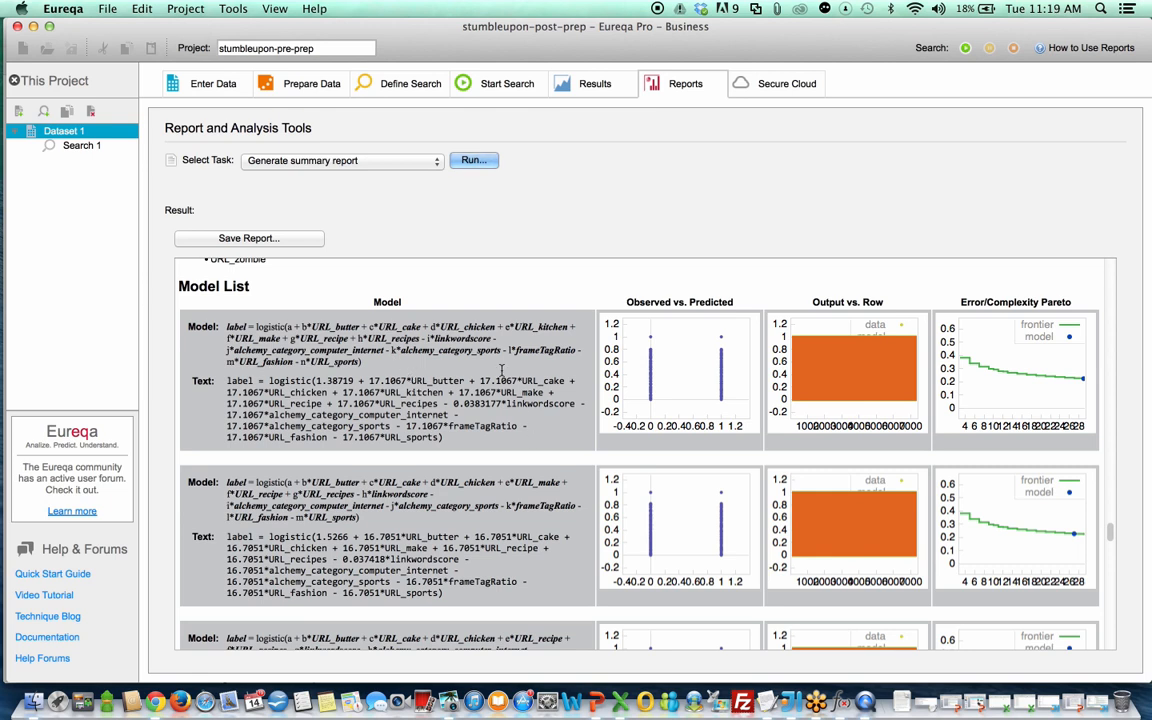
- Check the available report tasks and the Secure Cloud options for core counts and sign-in, and return to the search results
{"action": "left_click", "coordinate": [414, 161]}
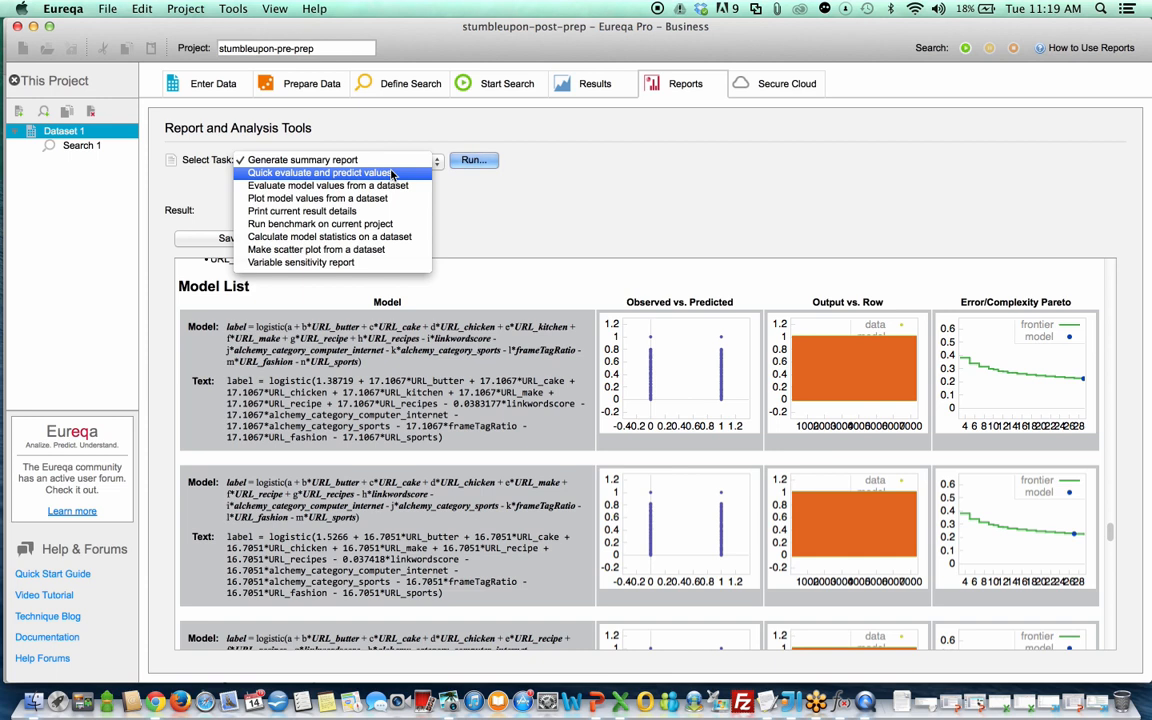
{"action": "left_click", "coordinate": [583, 232]}
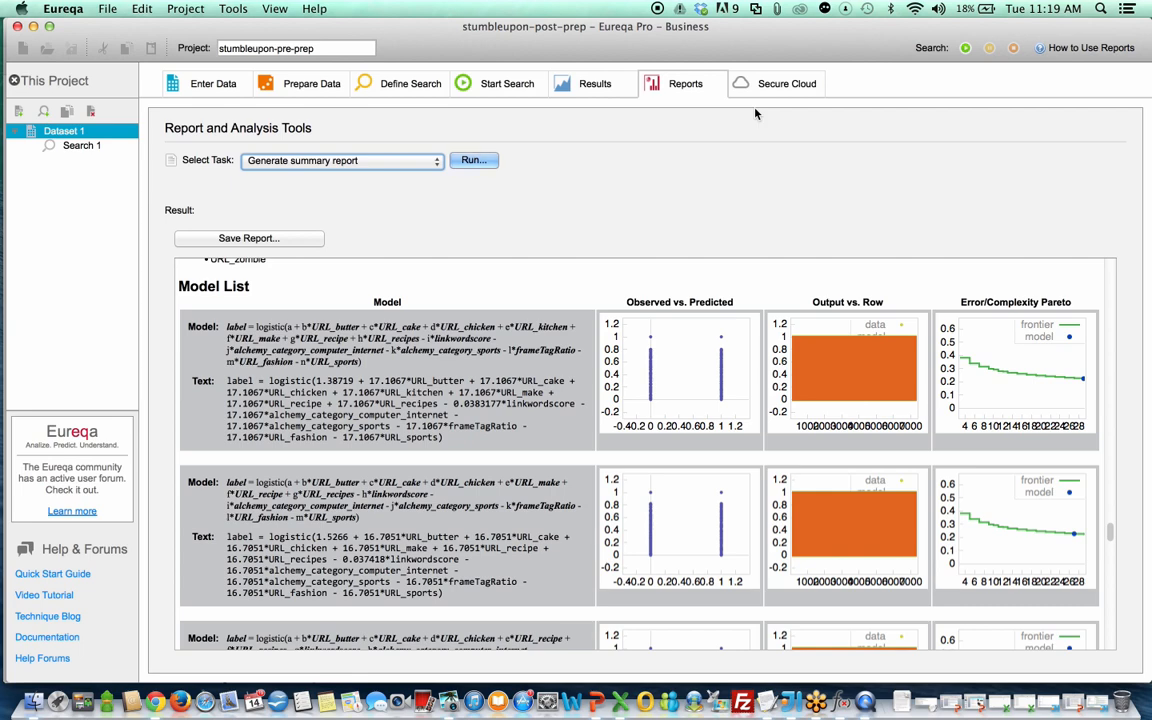
{"action": "left_click", "coordinate": [772, 86]}
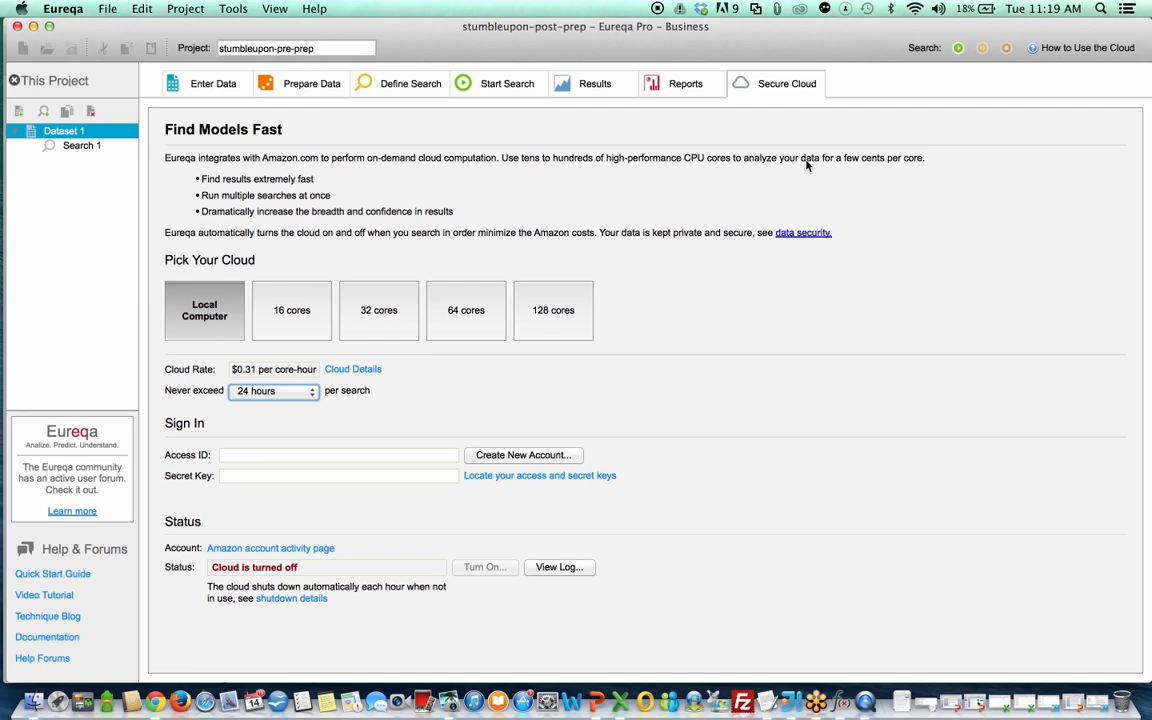
{"action": "left_click", "coordinate": [380, 458]}
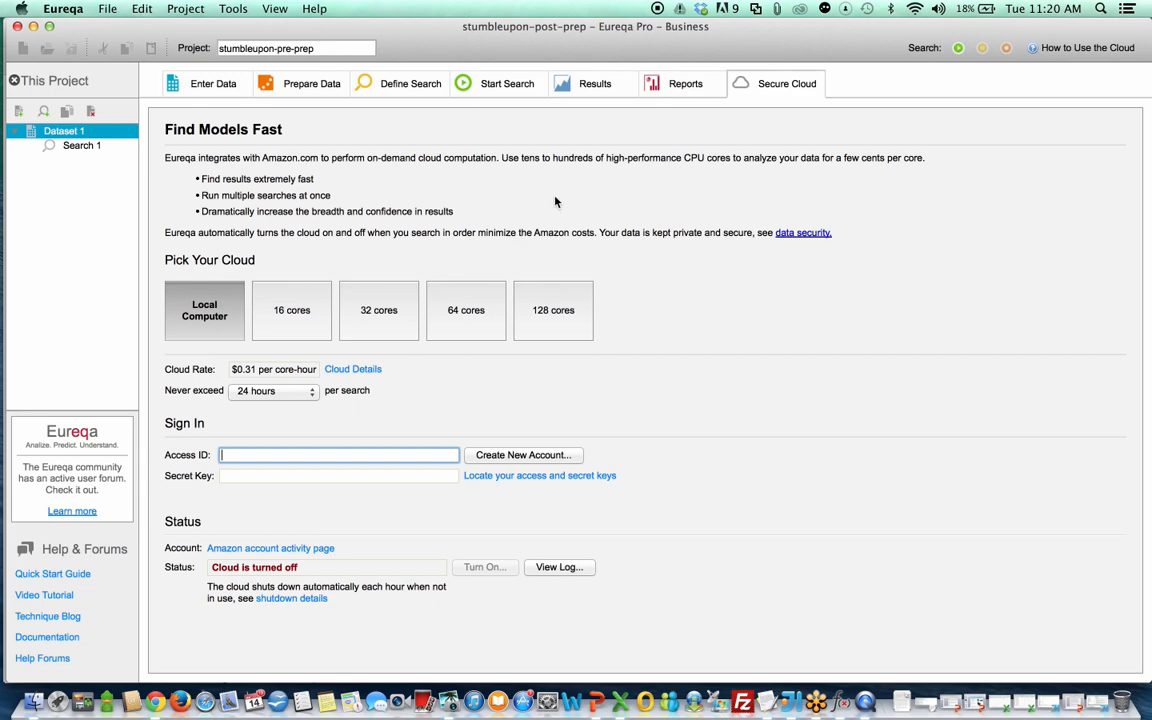
{"action": "left_click", "coordinate": [583, 88]}
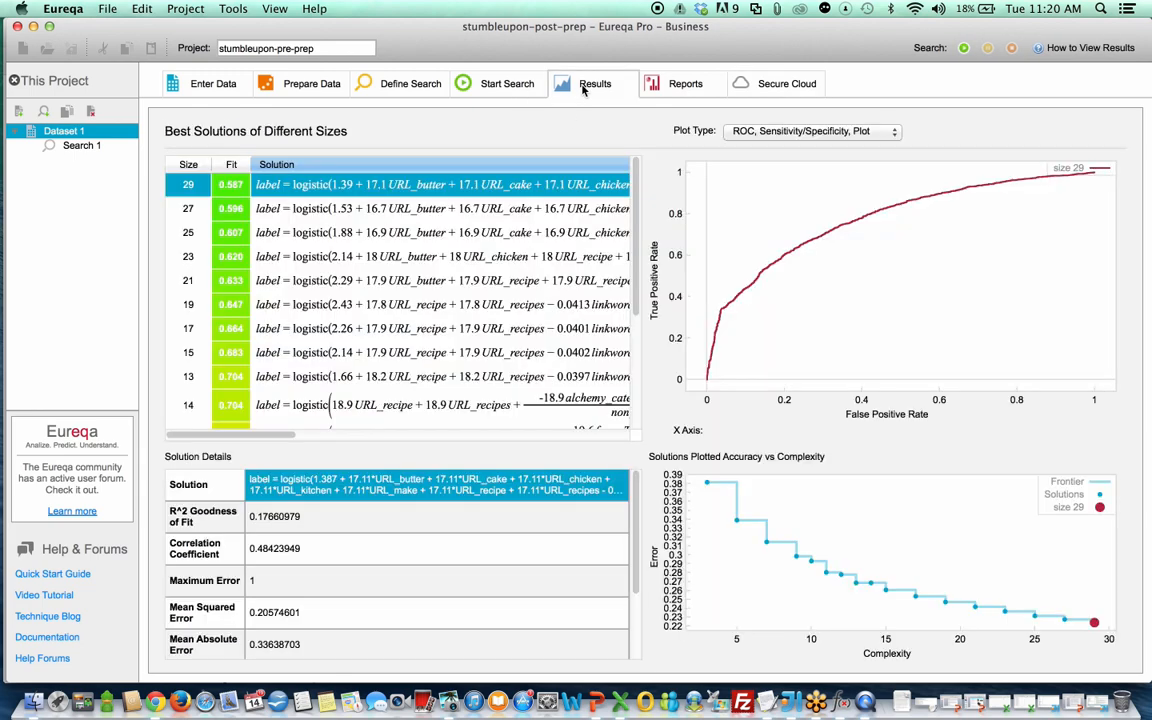